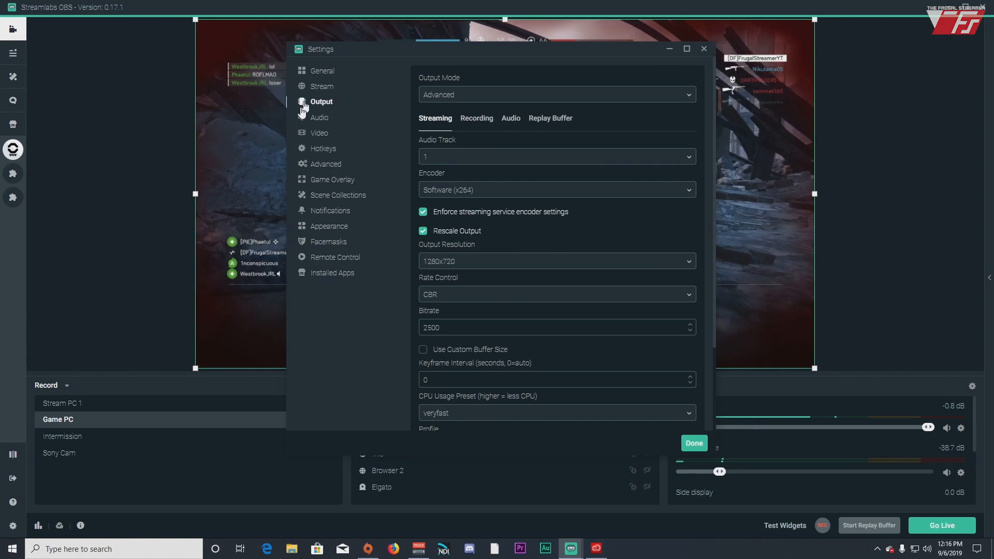
Show the Recording tab and keep Output Mode on Advanced
click(477, 124)
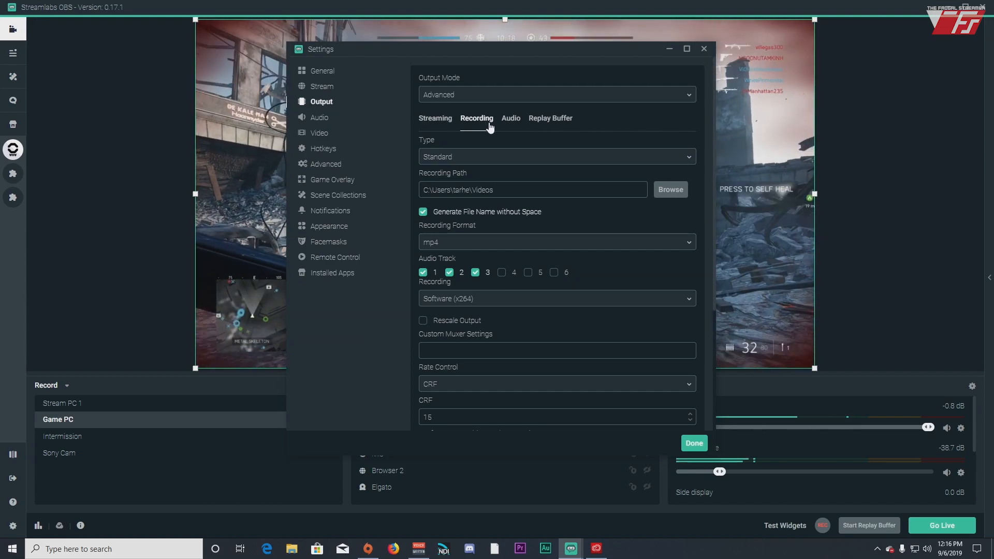
click(670, 94)
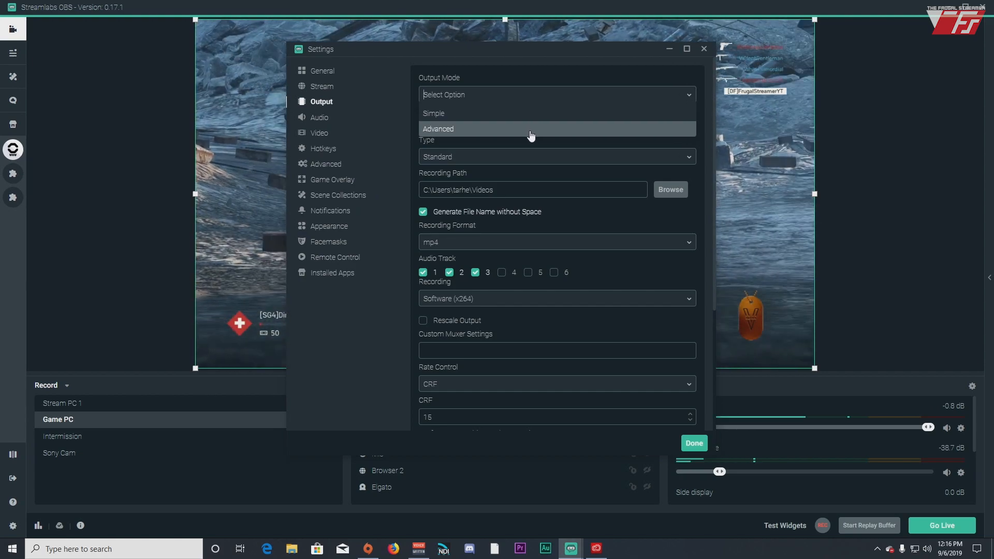
click(532, 134)
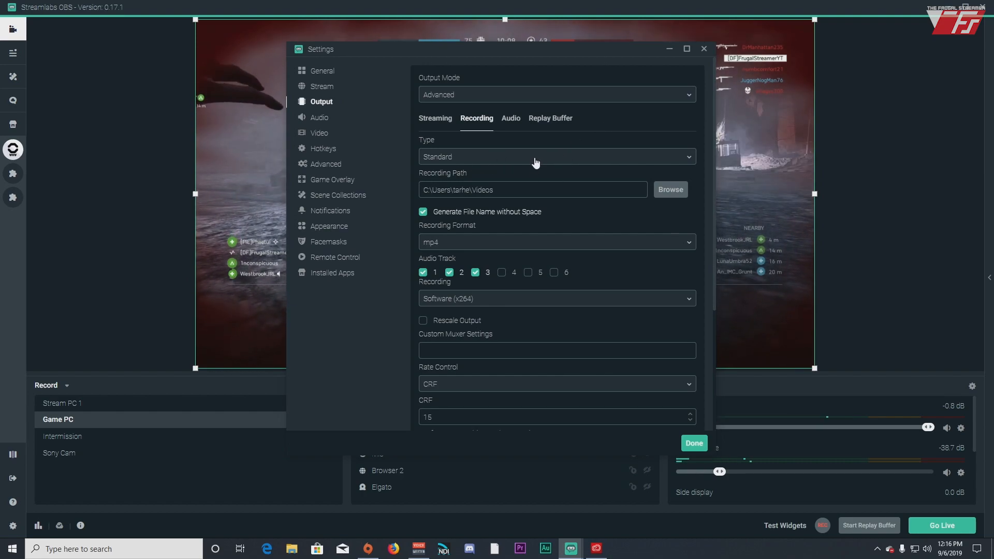
Keep the recording type as Standard and select part of the recording path
scroll(532, 160, down, 1)
scroll(532, 158, down, 1)
click(488, 105)
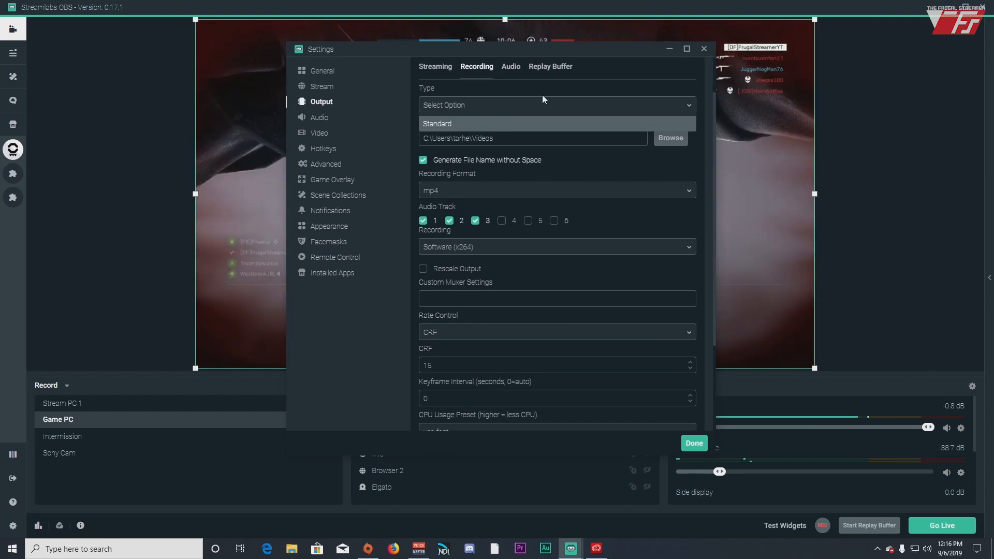
click(585, 122)
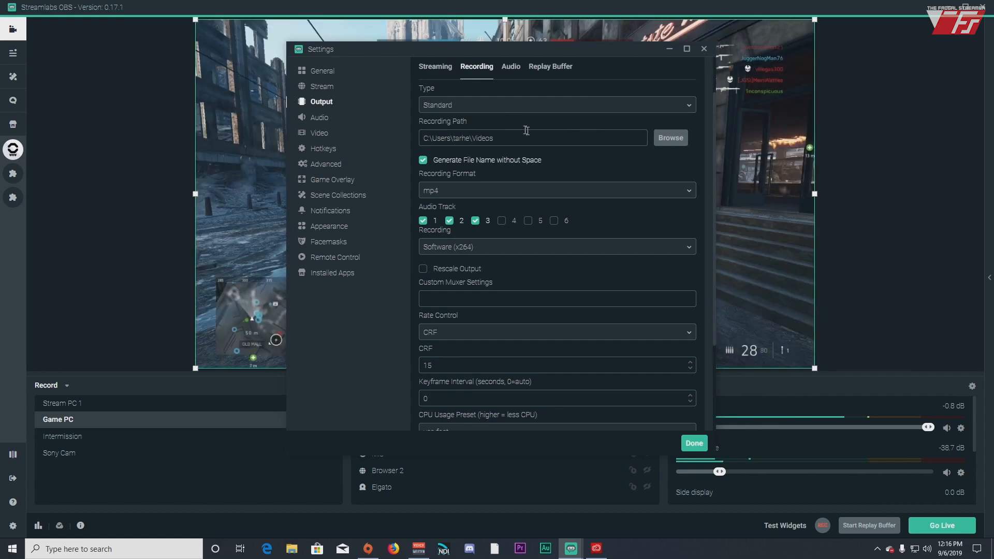
drag(437, 138, 430, 139)
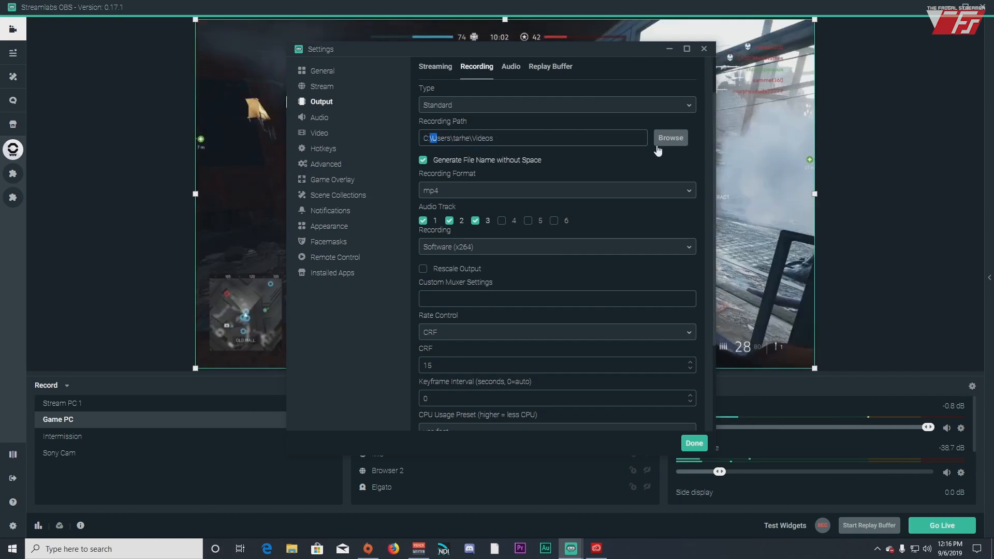
Cancel the folder browser to keep the Videos recording path, then show the recording formats
click(667, 139)
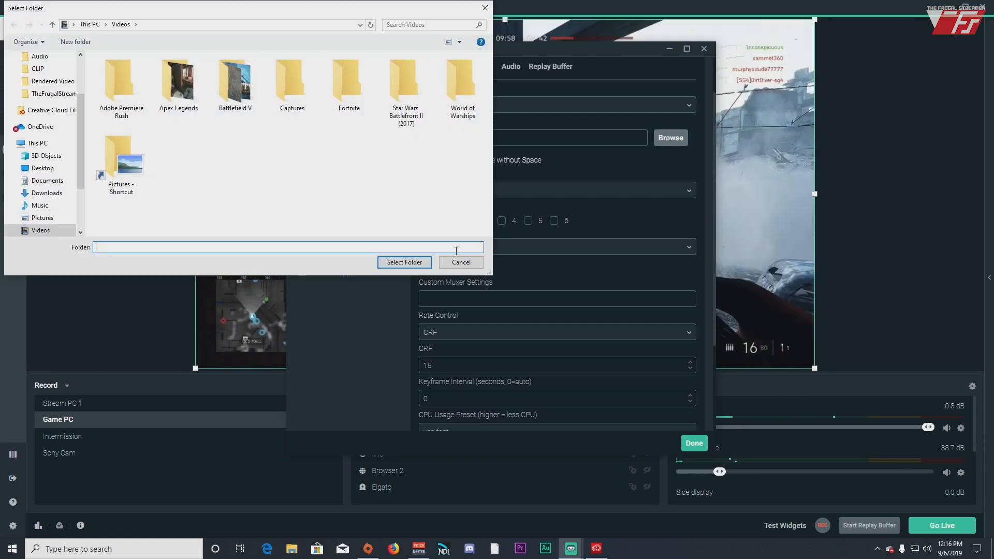
click(461, 262)
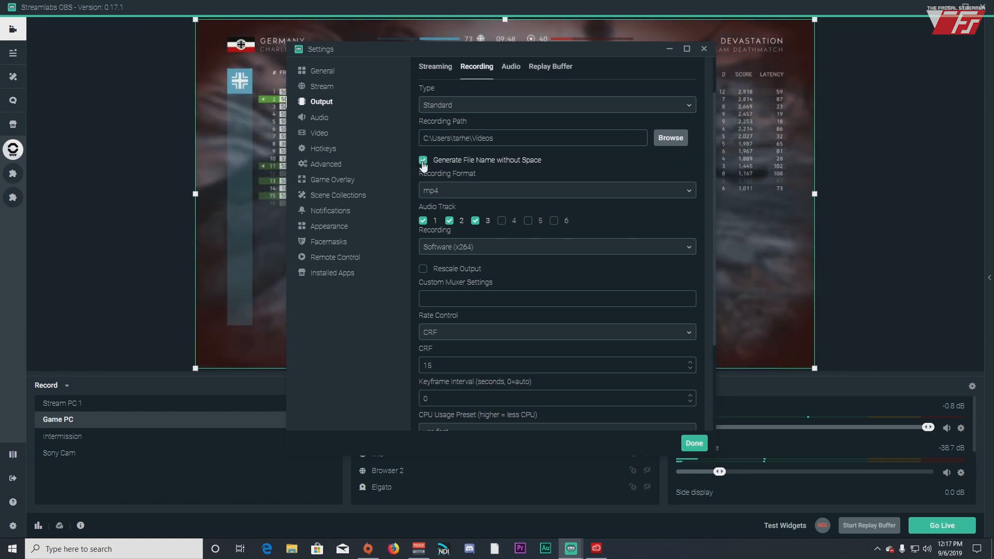
click(590, 187)
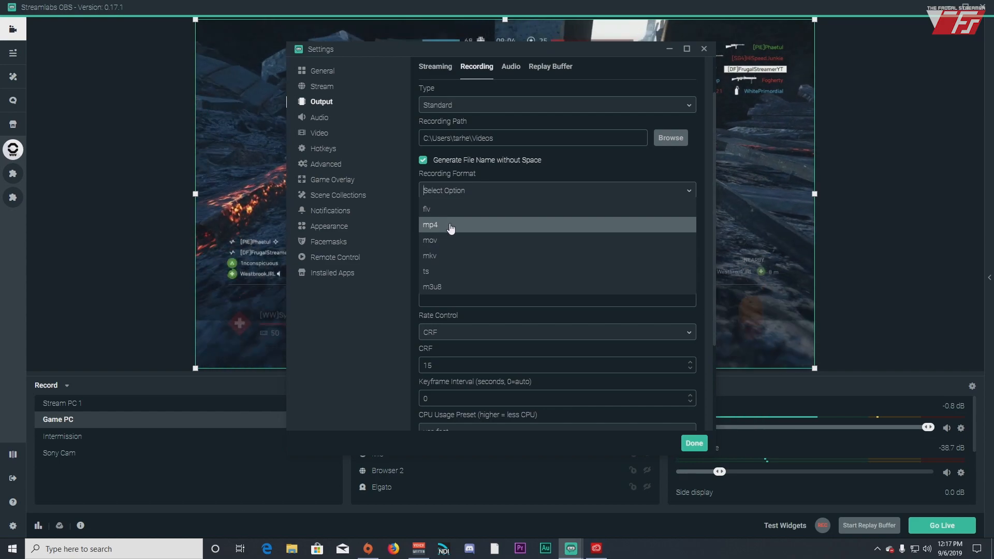
Try the mp4, mov and mkv recording formats, finishing on mp4
click(451, 228)
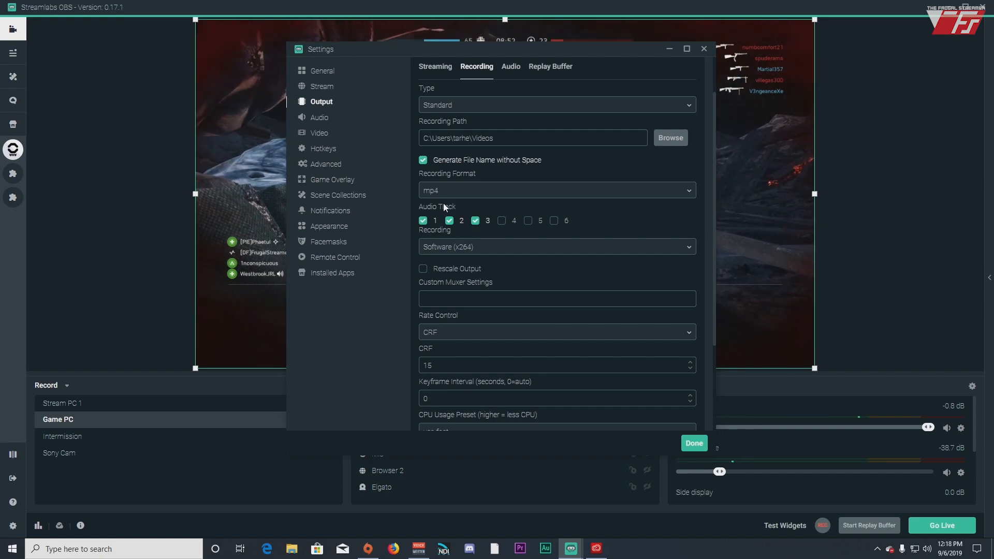
click(489, 197)
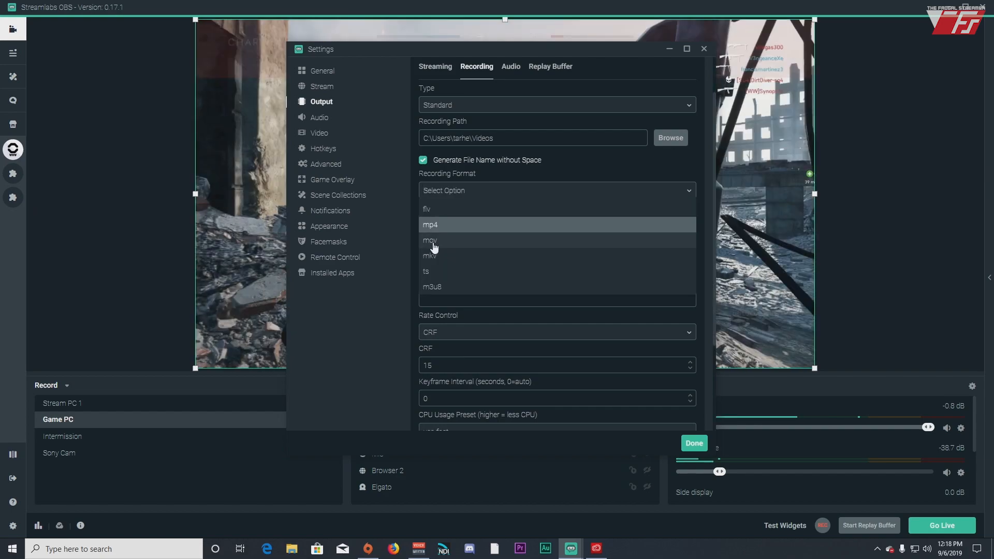
click(440, 238)
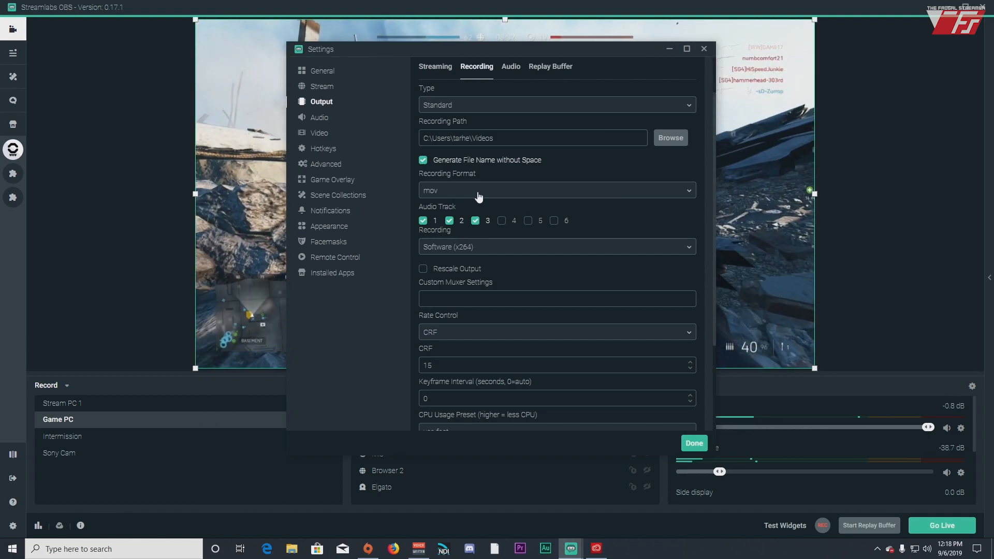
click(479, 196)
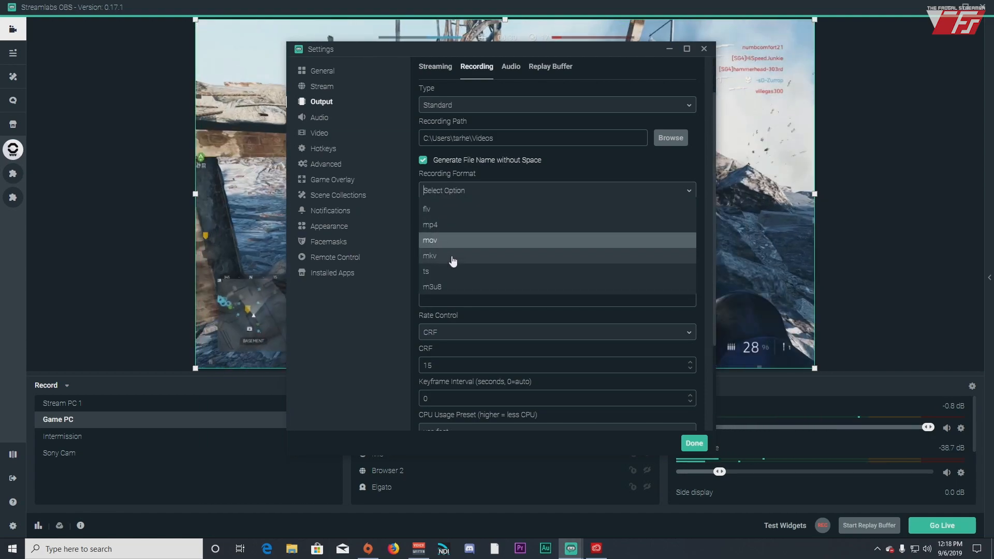
click(453, 260)
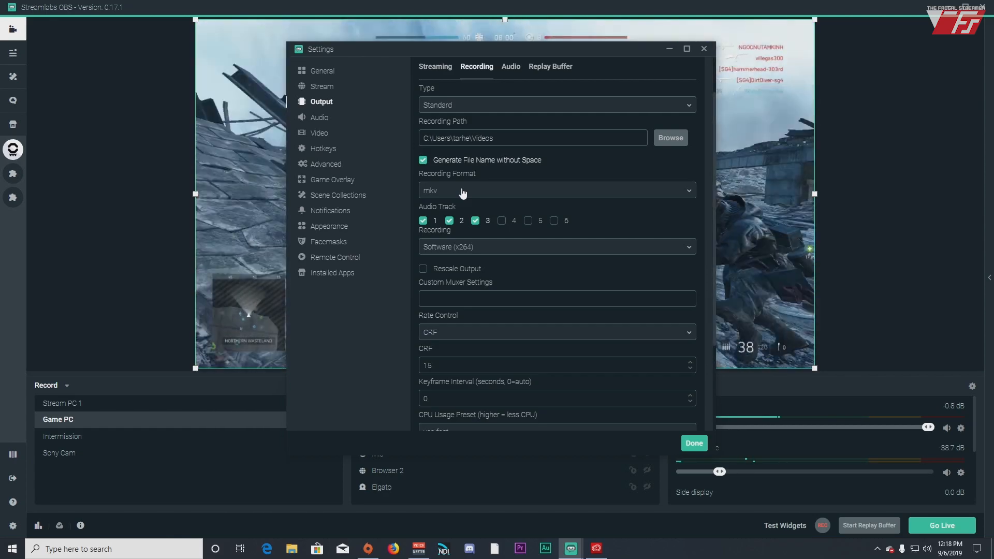
click(464, 193)
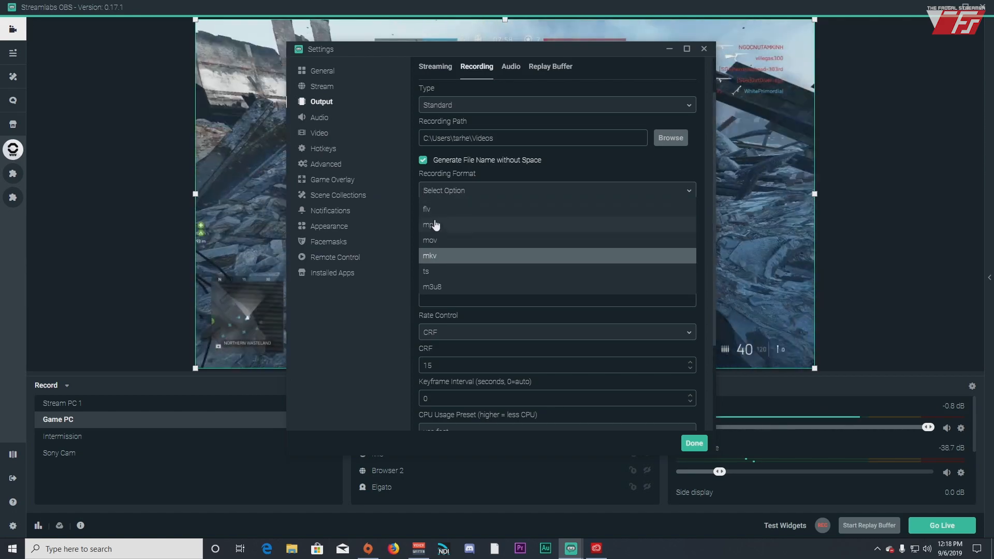
click(435, 224)
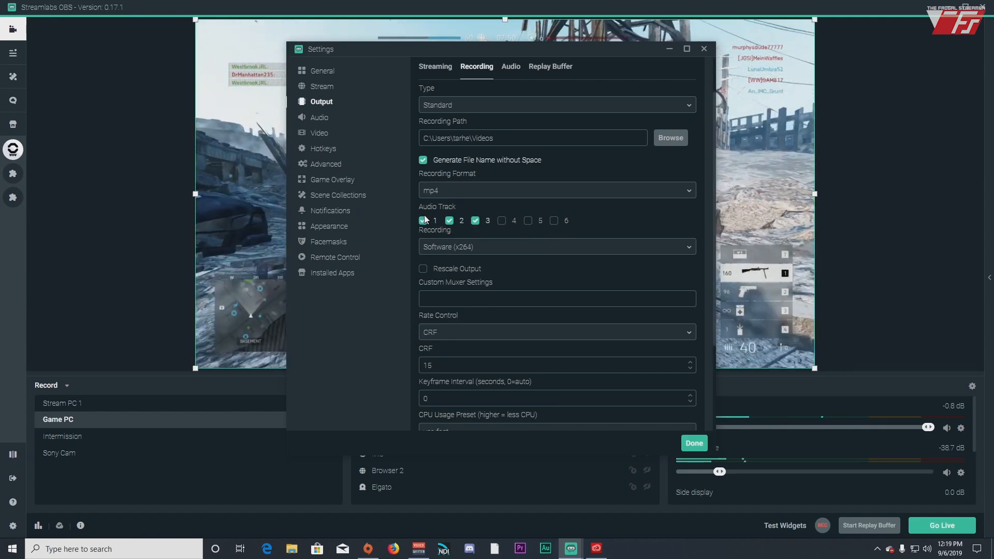
Look over the settings page, then close Settings with Done
scroll(831, 443, down, 1)
scroll(831, 443, up, 1)
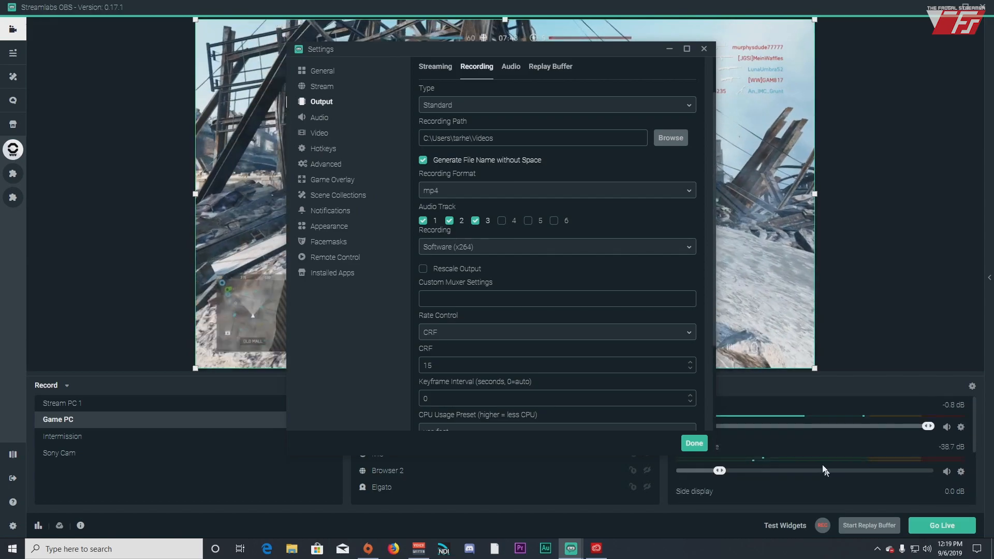
drag(623, 47, 468, 51)
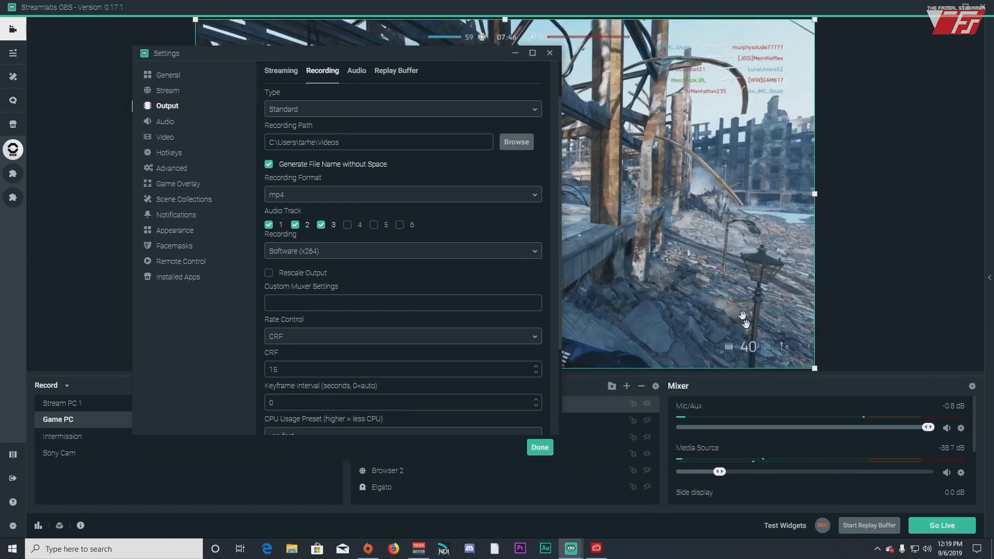
scroll(755, 490, down, 3)
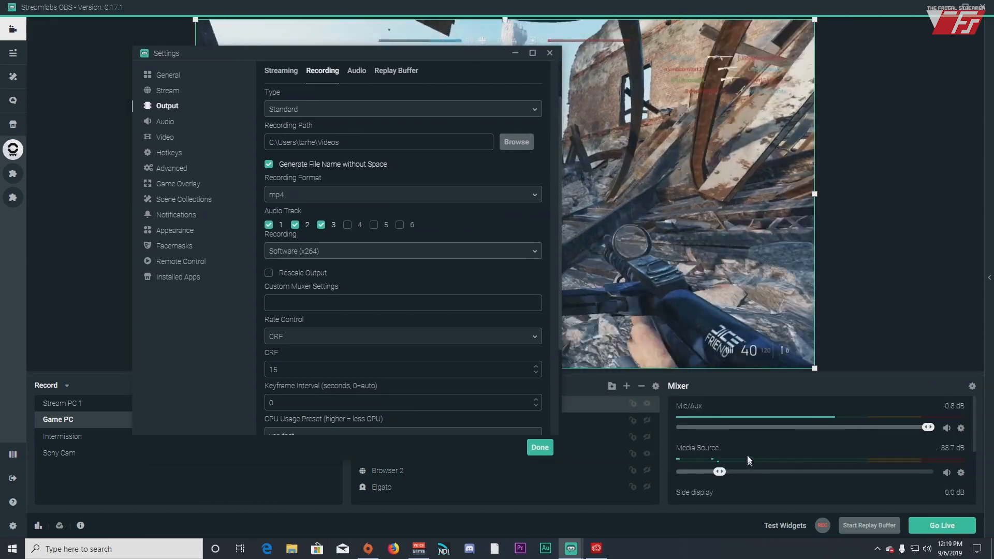
scroll(743, 427, up, 3)
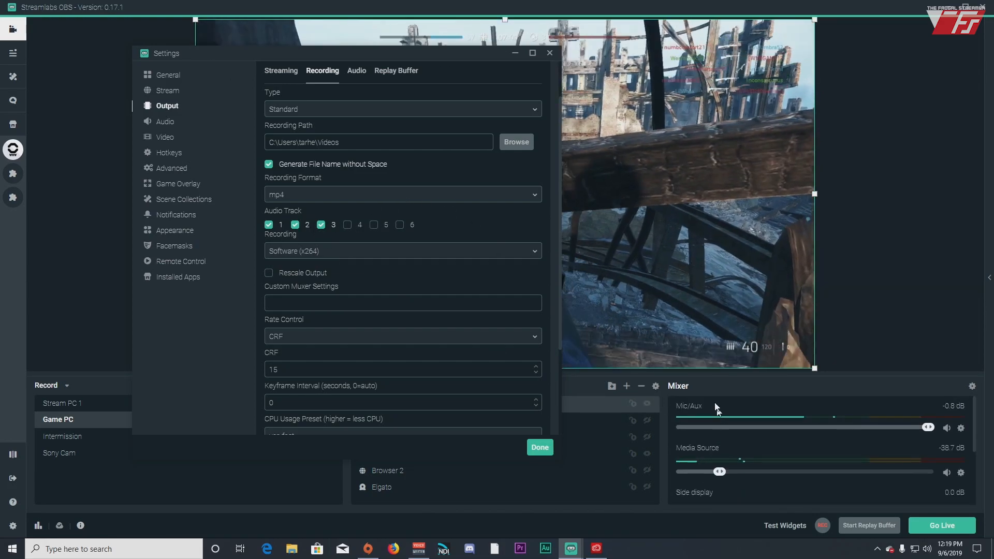
click(527, 447)
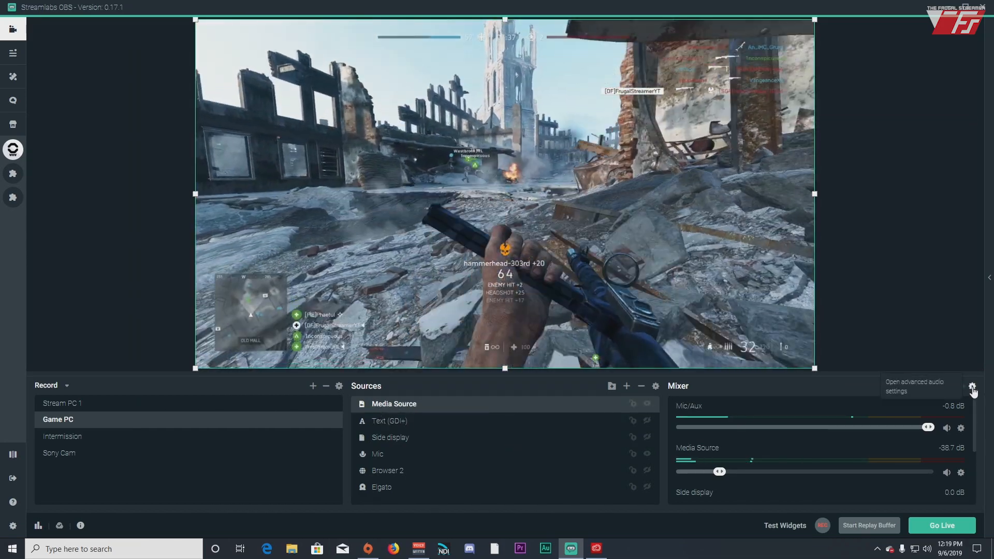
In Advanced Audio Settings, remove the Mic source from audio track 2
click(971, 387)
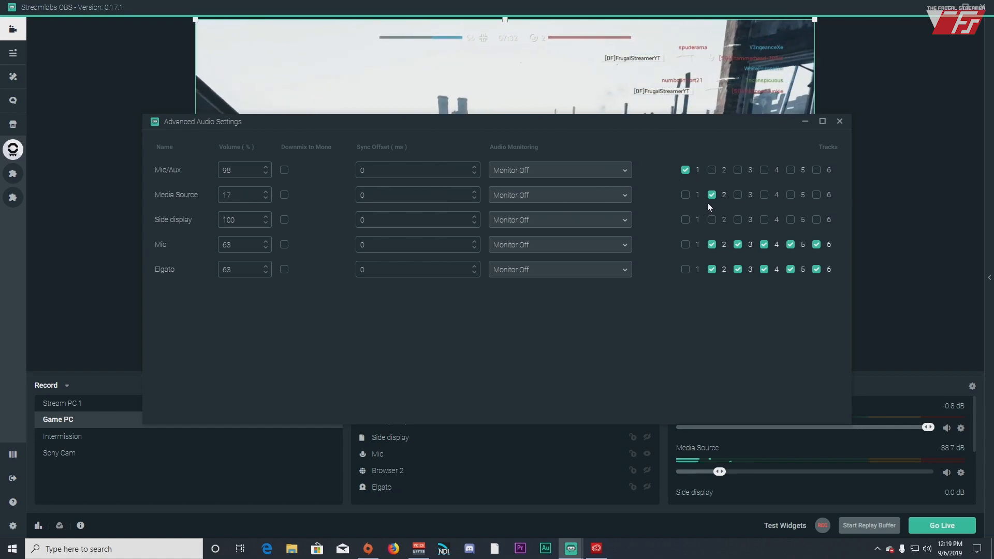
mouse_move(648, 124)
mouse_down()
mouse_move(688, 433)
mouse_move(658, 153)
mouse_move(631, 342)
mouse_move(614, 126)
mouse_move(588, 126)
mouse_move(631, 122)
mouse_up()
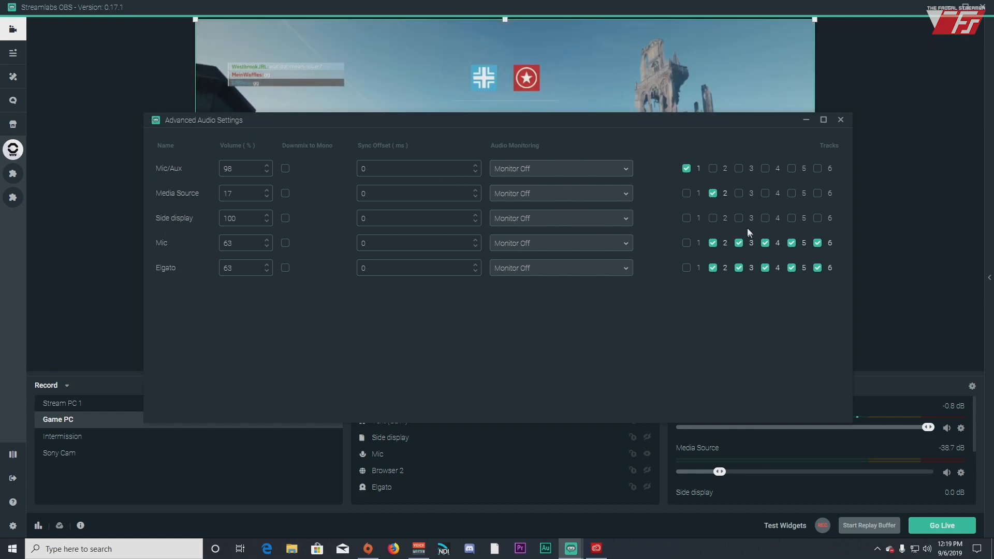
click(713, 243)
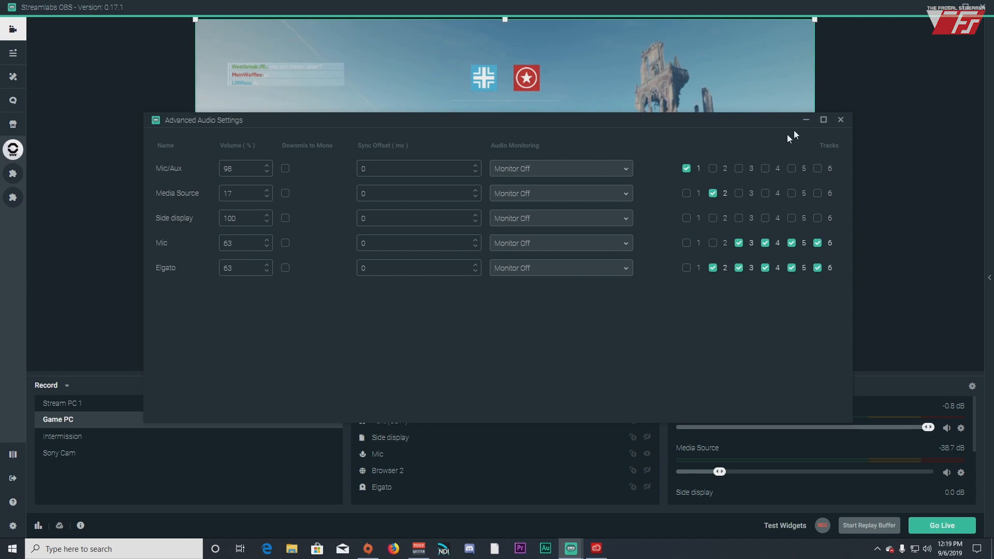
click(840, 119)
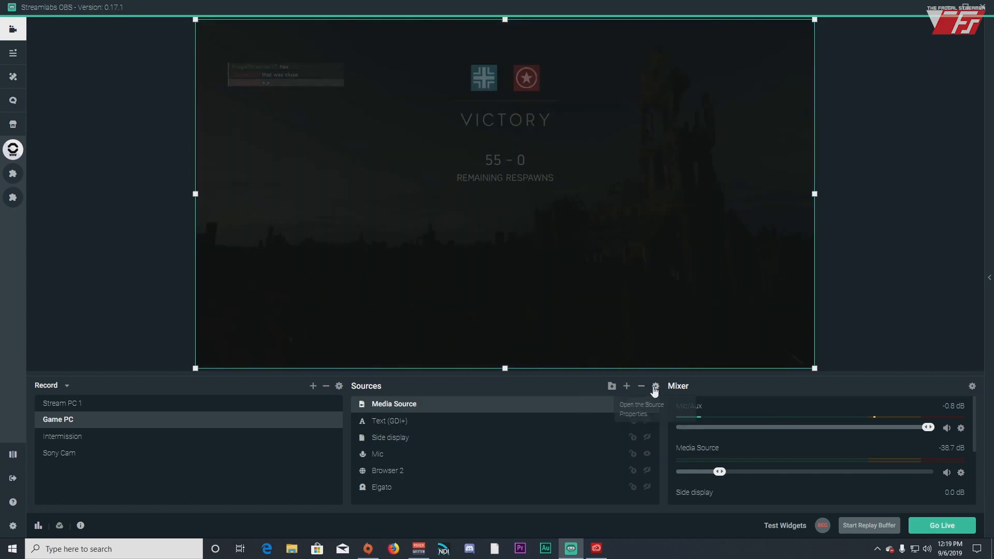
Glance at the Media Source settings, then reopen Settings on Output's Recording tab
click(655, 386)
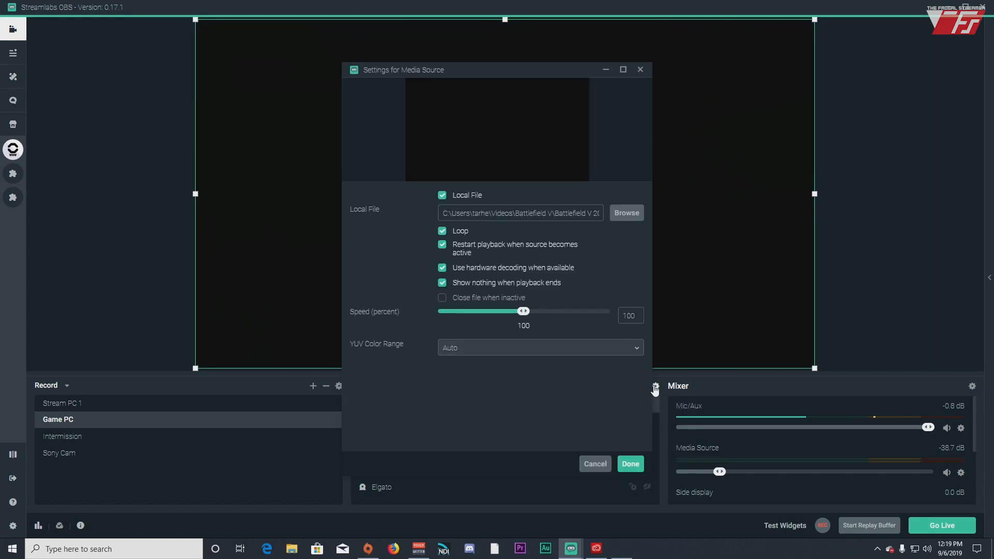
click(629, 463)
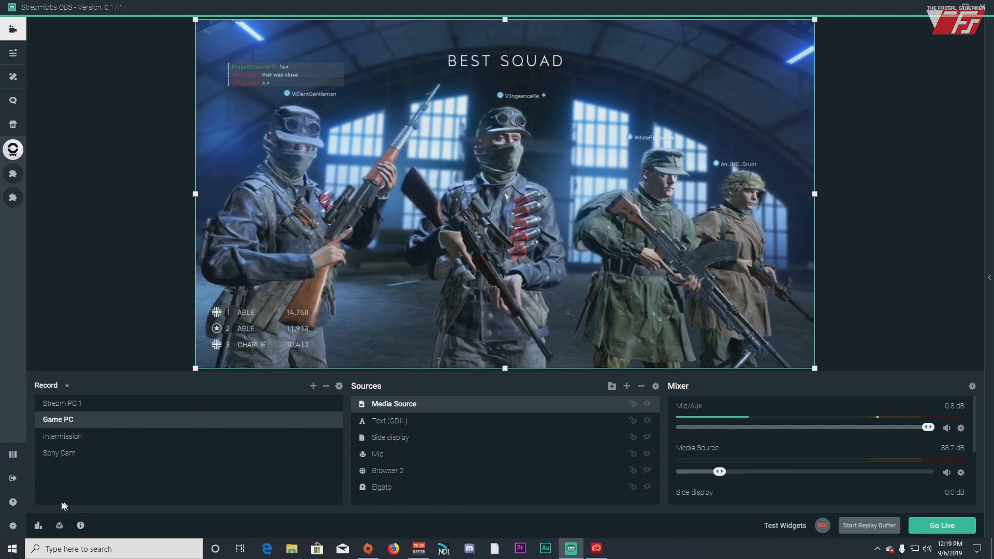
click(13, 526)
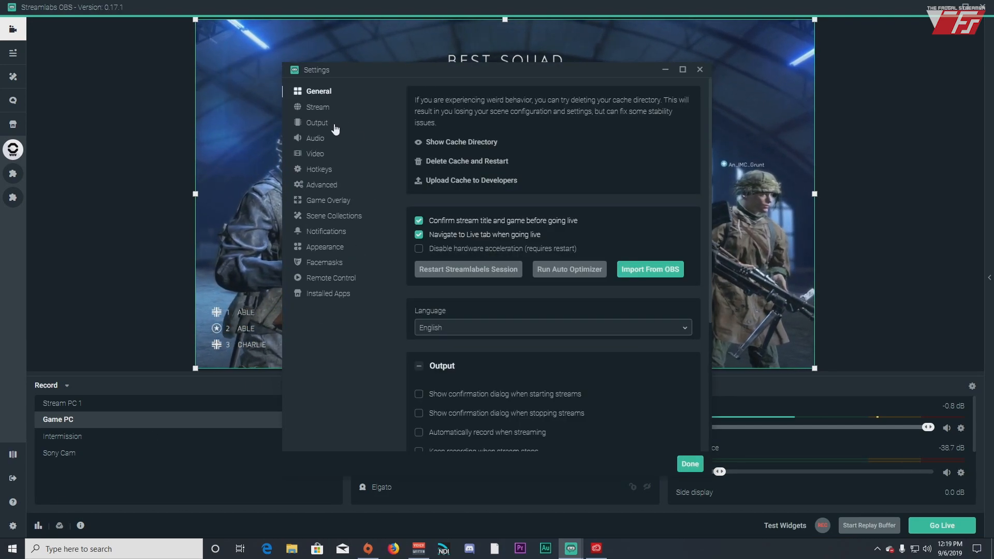
click(318, 123)
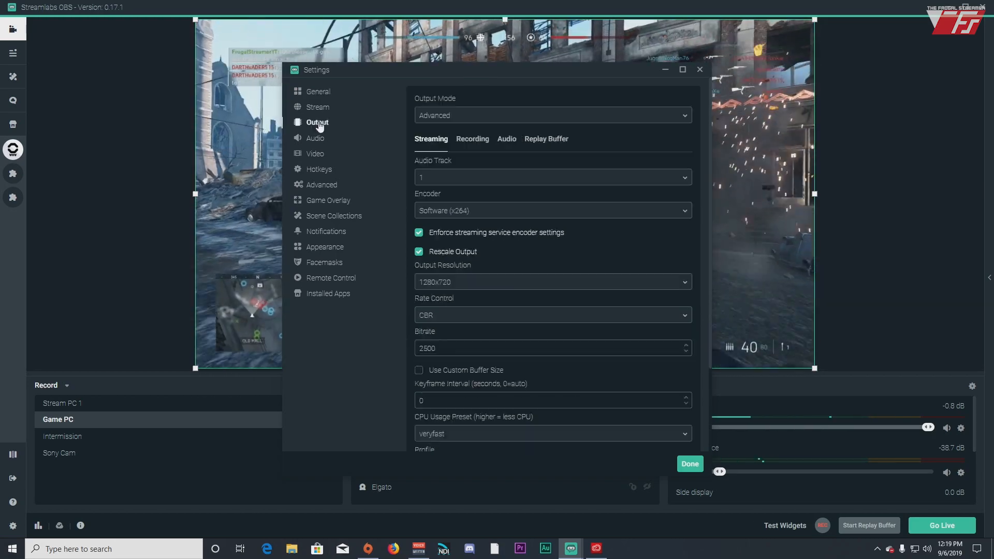
click(481, 142)
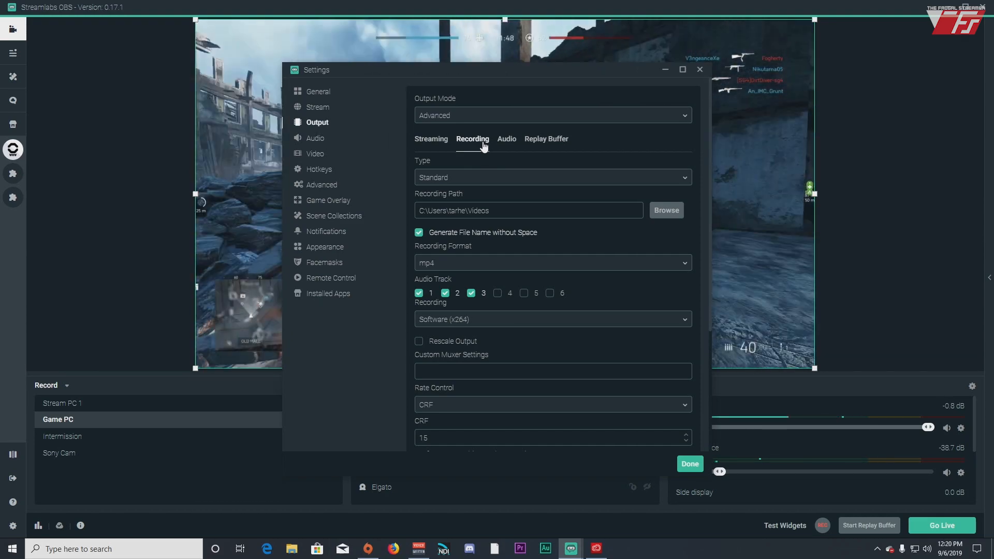
Move the Settings window up-left and keep Software (x264) as the recording encoder
drag(463, 64, 416, 42)
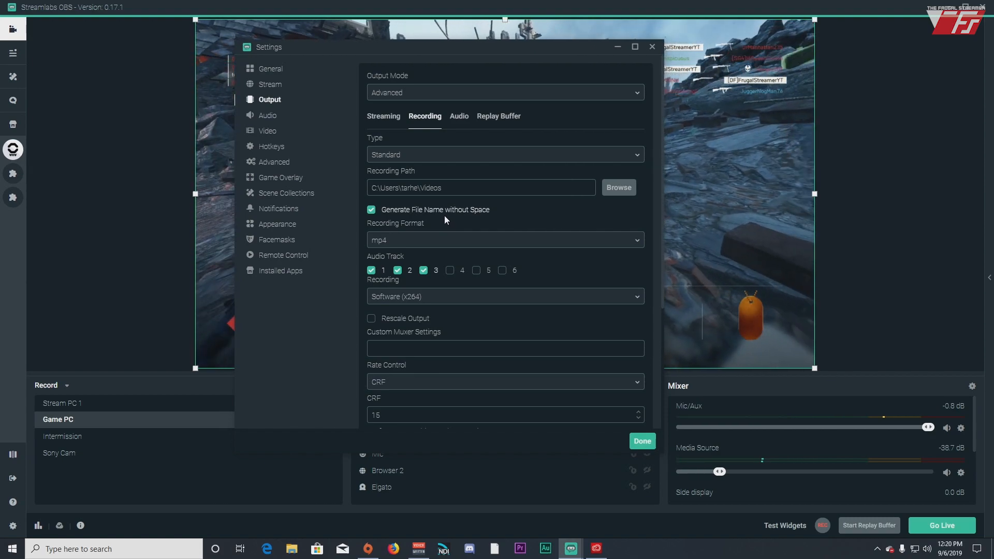
scroll(453, 220, down, 1)
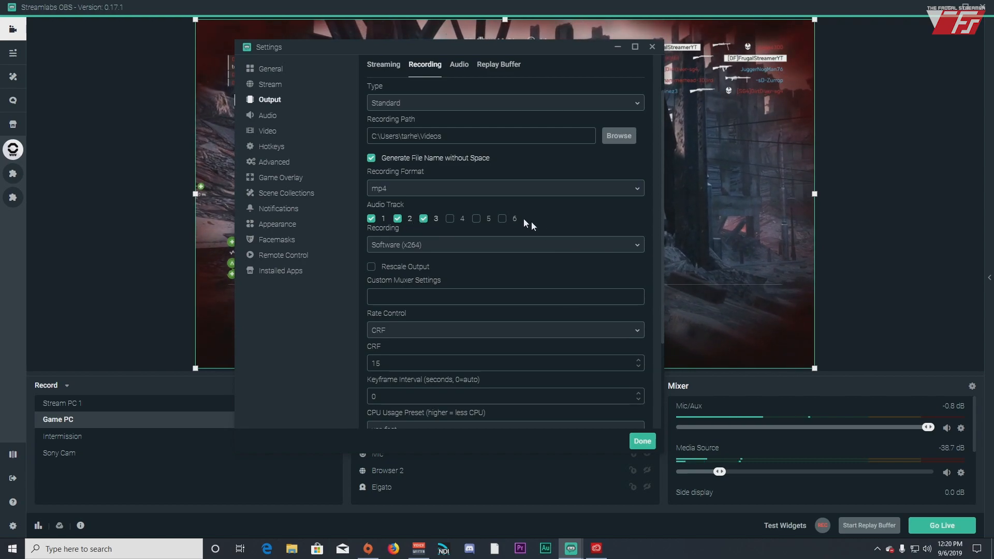
scroll(414, 257, down, 2)
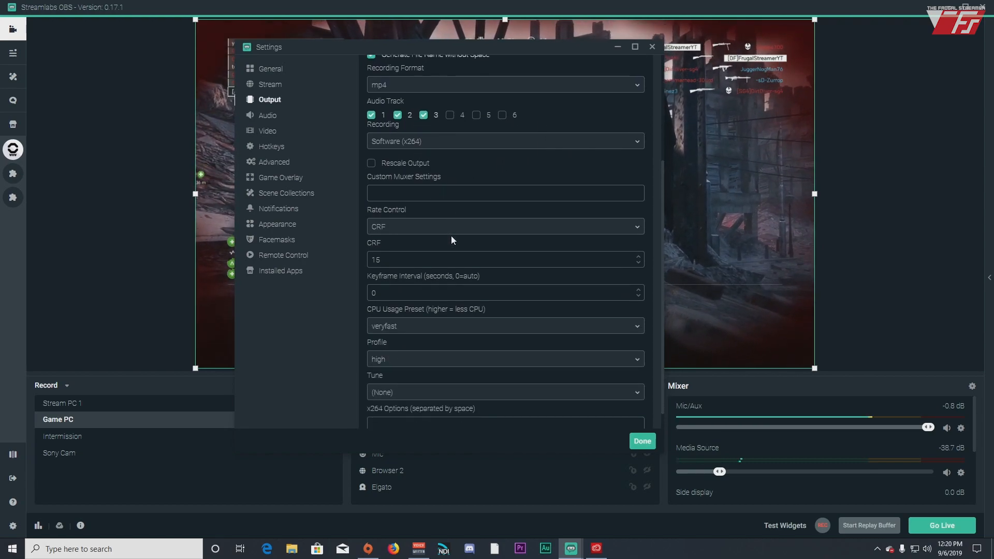
click(457, 147)
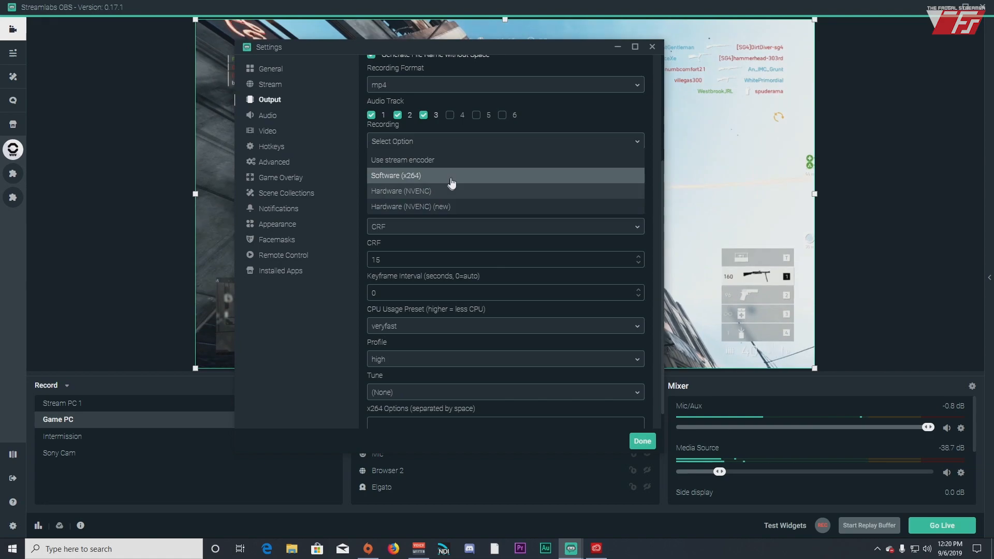
click(389, 176)
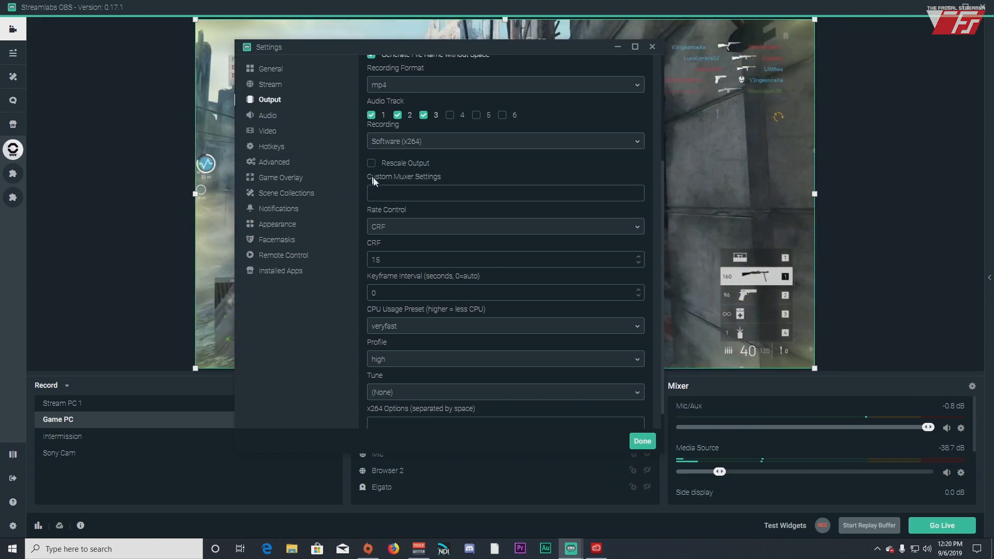
scroll(369, 180, up, 1)
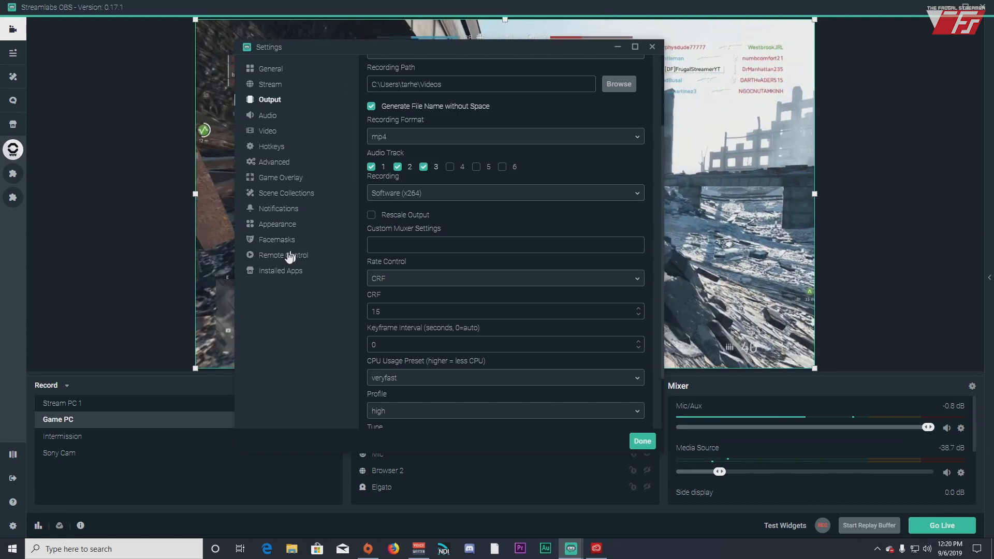
Check the Video resolution and frame rate, then return to Output's Streaming tab
click(268, 131)
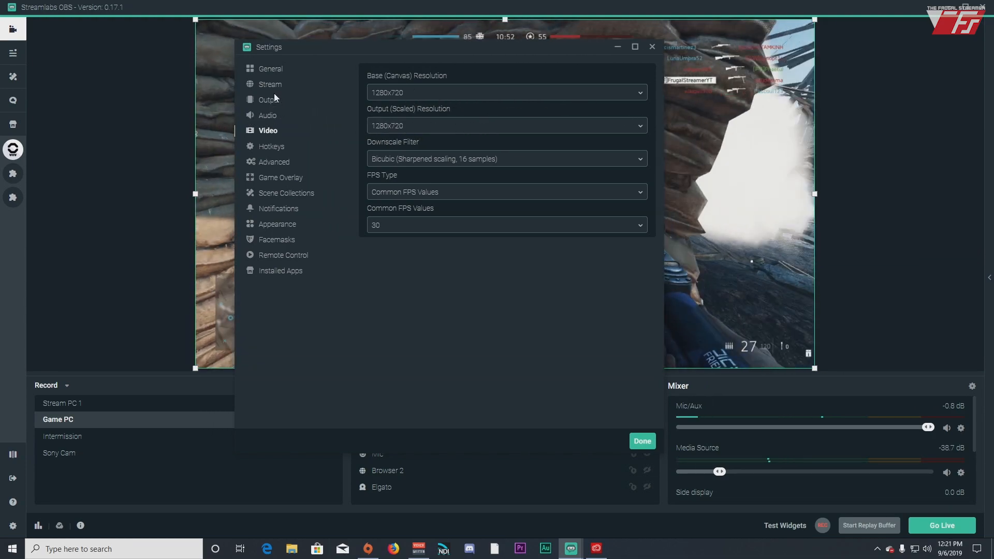
click(270, 99)
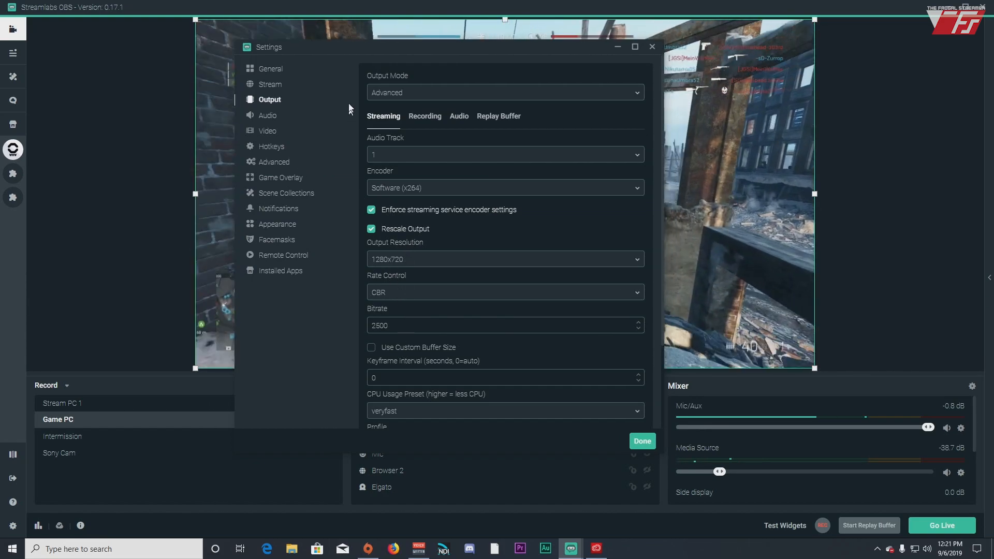
Return to the Recording tab and scroll down to the Rate Control and encoder fields
click(425, 115)
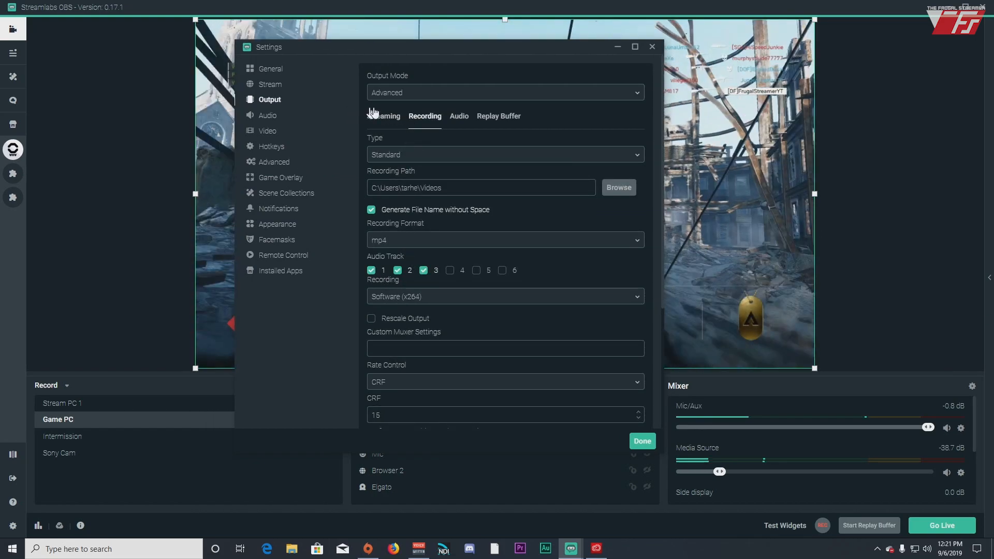
scroll(402, 252, down, 3)
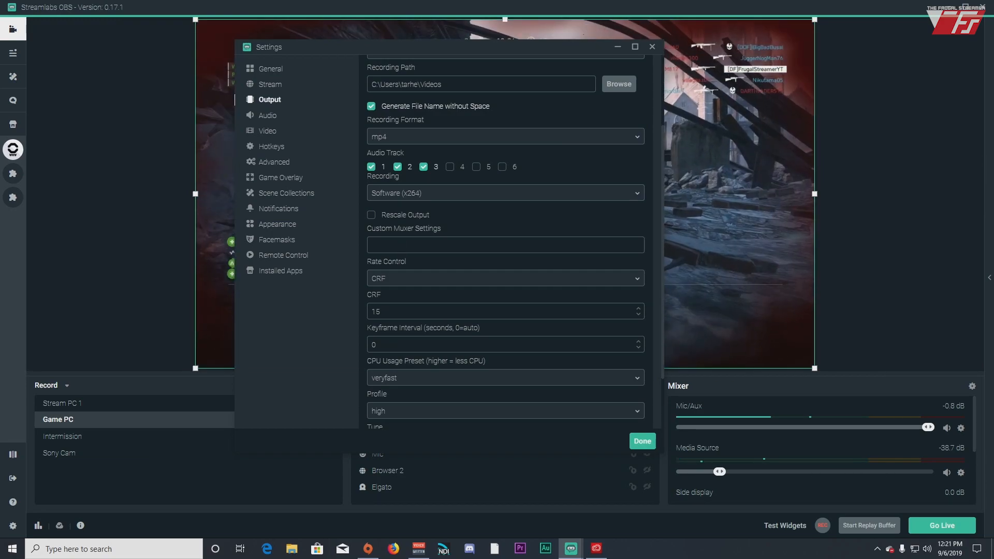
scroll(419, 120, up, 3)
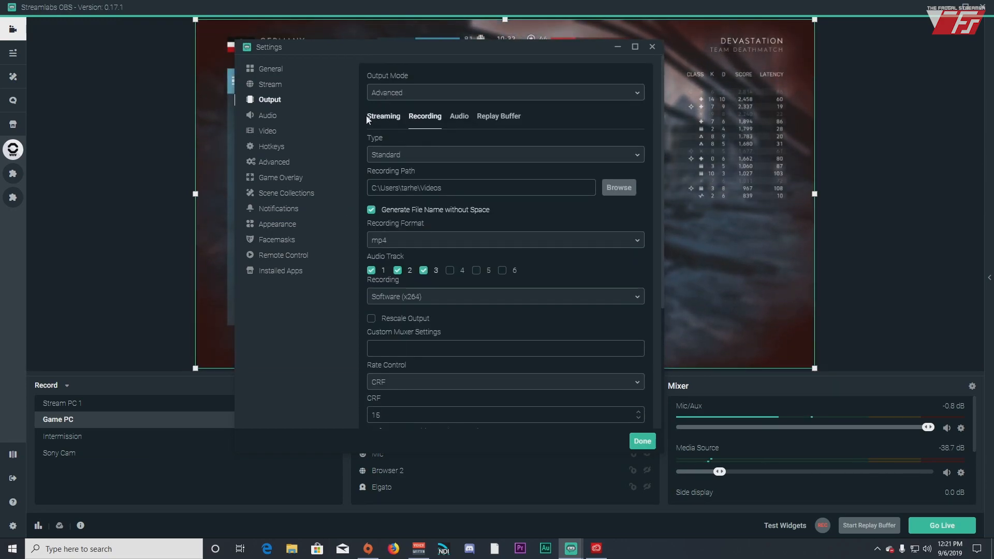
scroll(427, 124, down, 3)
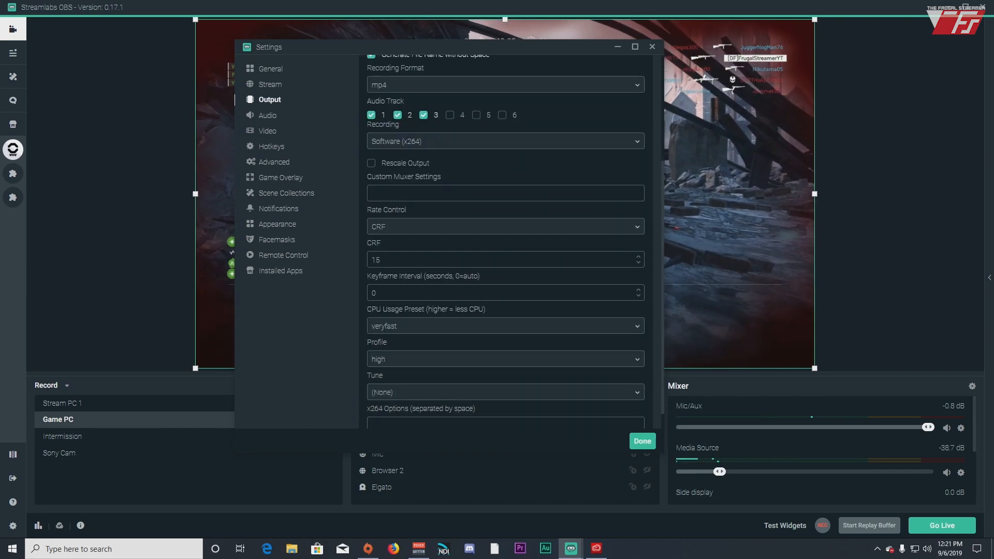
scroll(385, 194, down, 1)
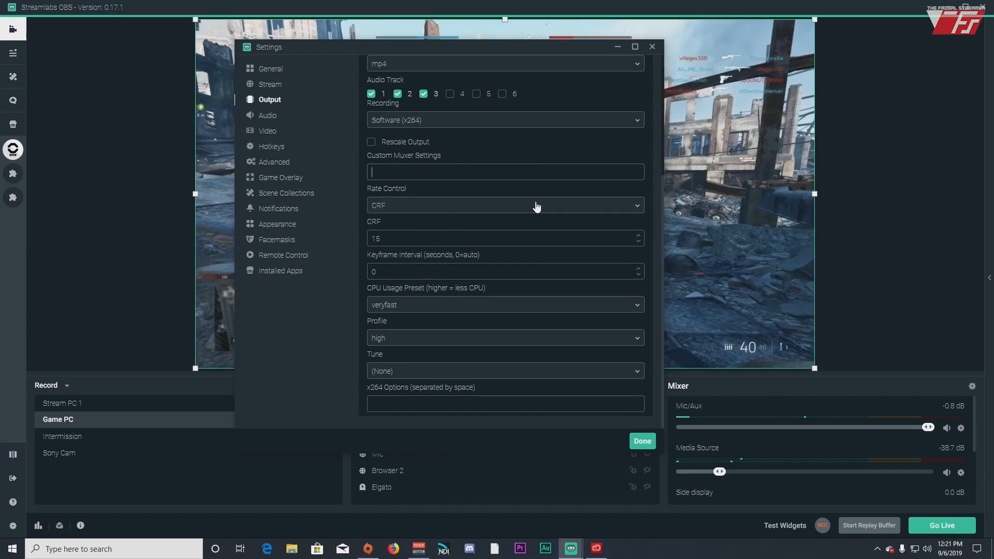
Change recording rate control from CRF to CBR and replace the 2500 bitrate with 30000
click(382, 210)
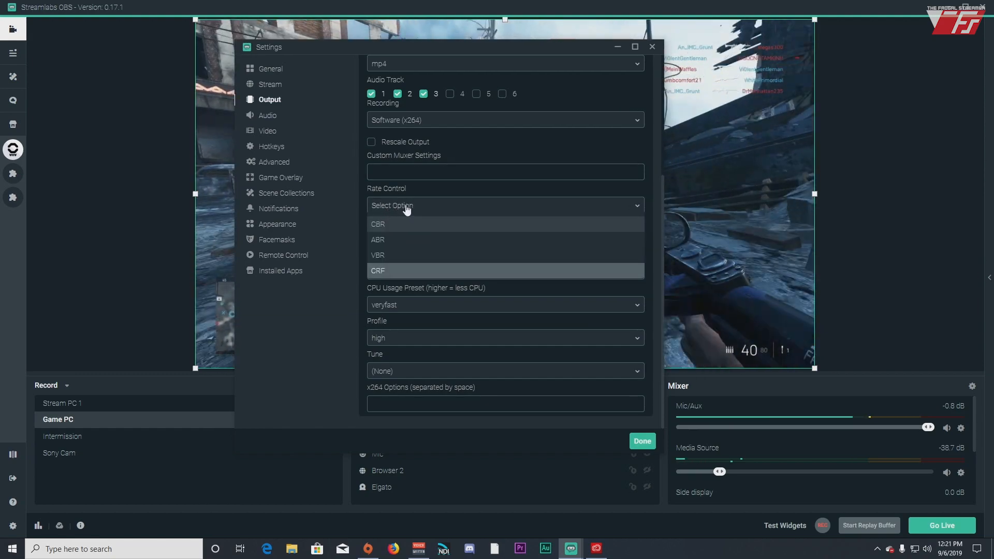
click(373, 225)
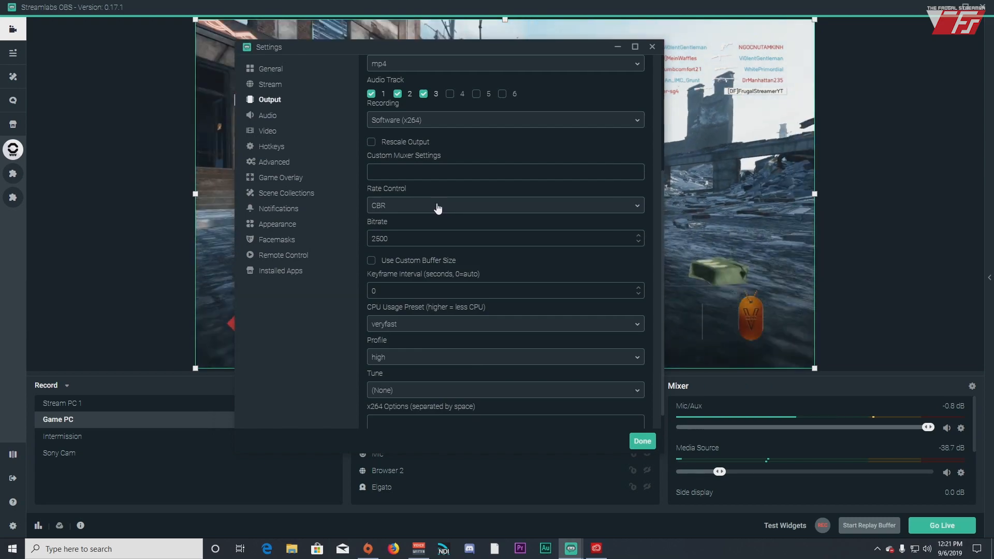
double_click(393, 245)
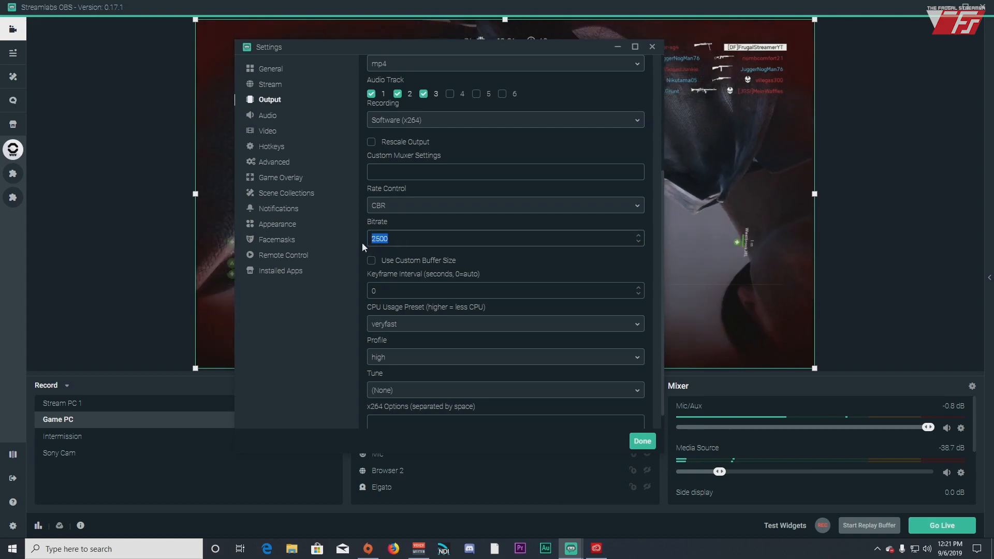
click(423, 241)
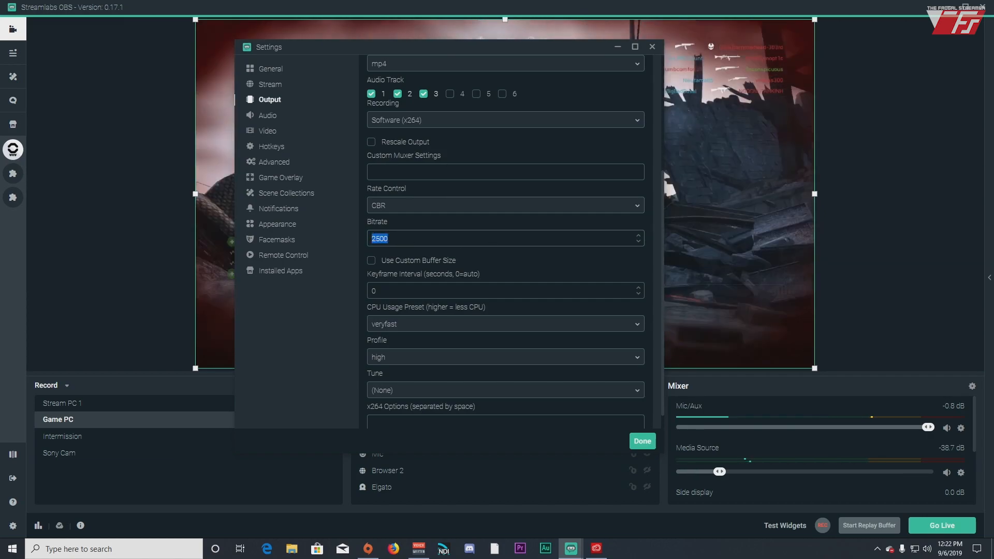
text(30000)
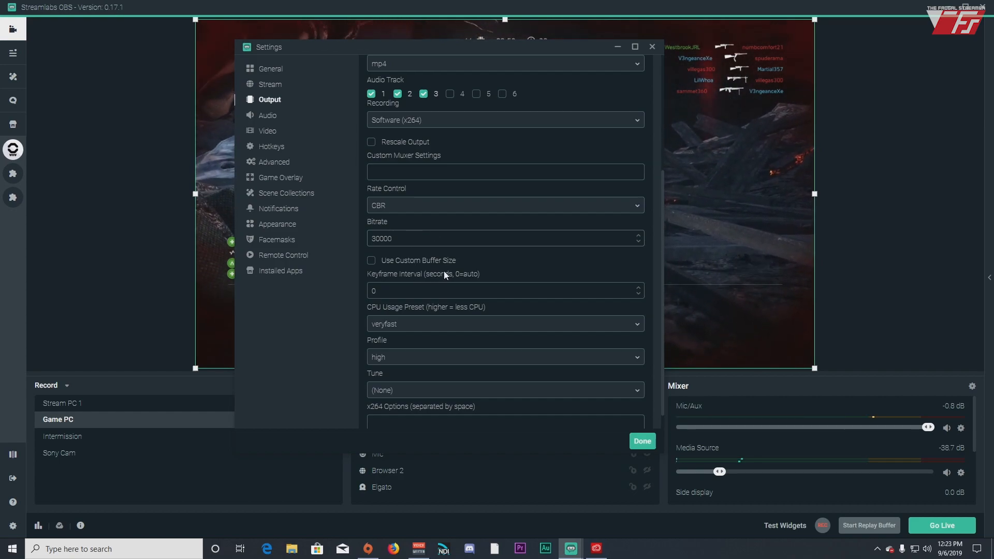
scroll(444, 274, down, 1)
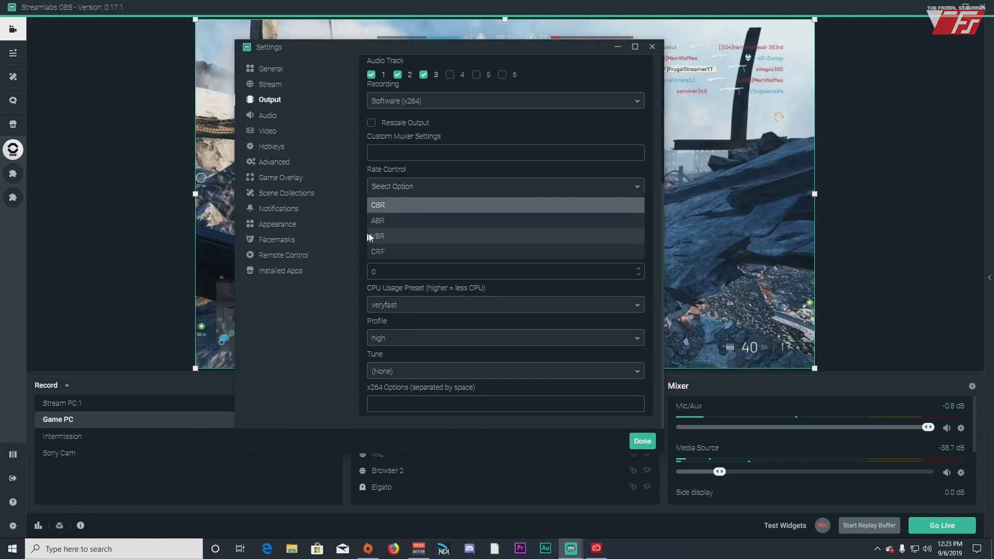
Switch recording rate control to VBR, keeping the 30000 bitrate
click(407, 236)
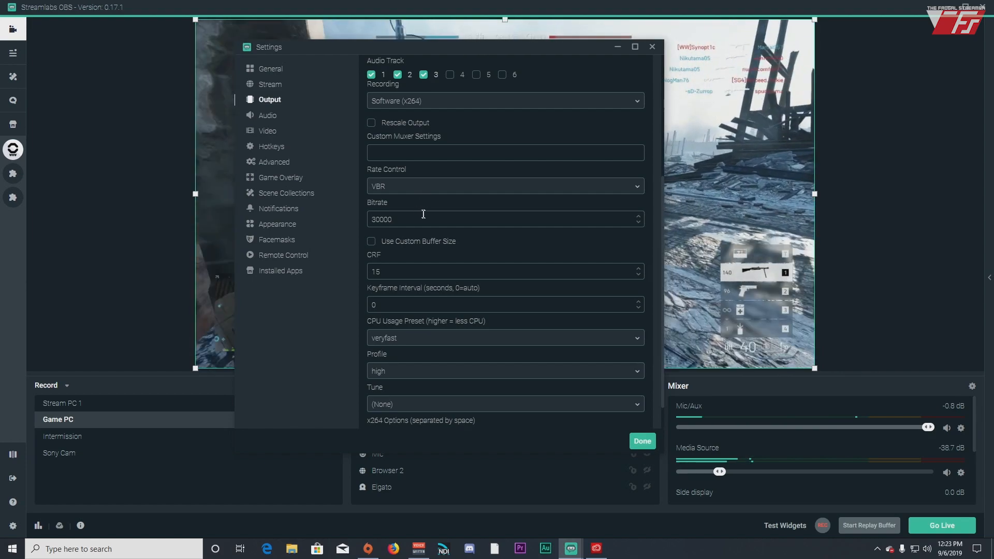
click(423, 216)
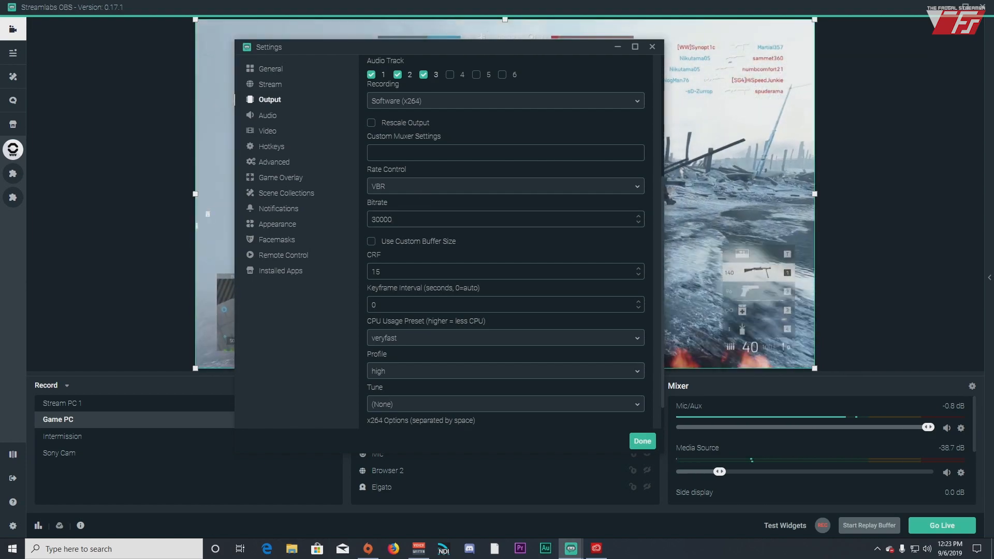
drag(411, 213, 341, 216)
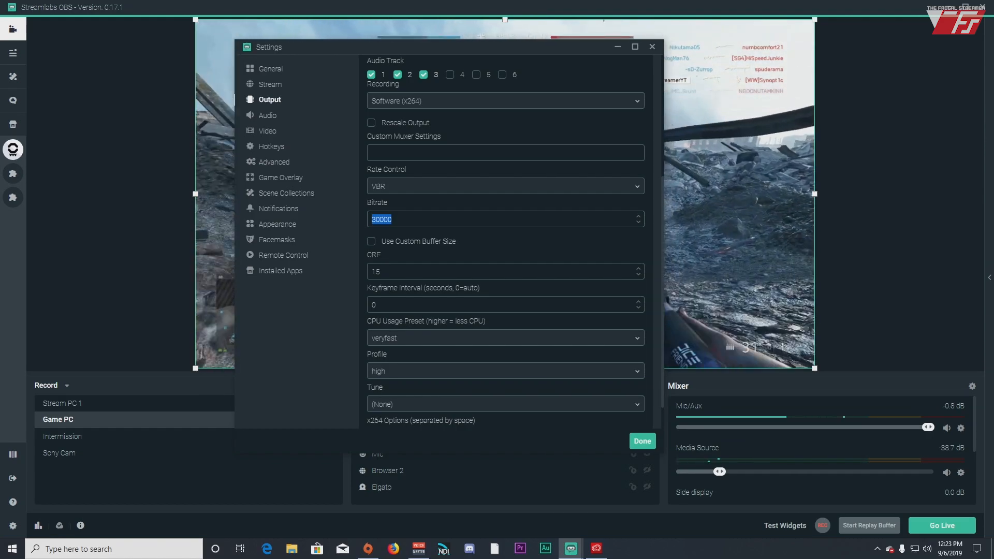
click(444, 270)
drag(428, 222, 344, 216)
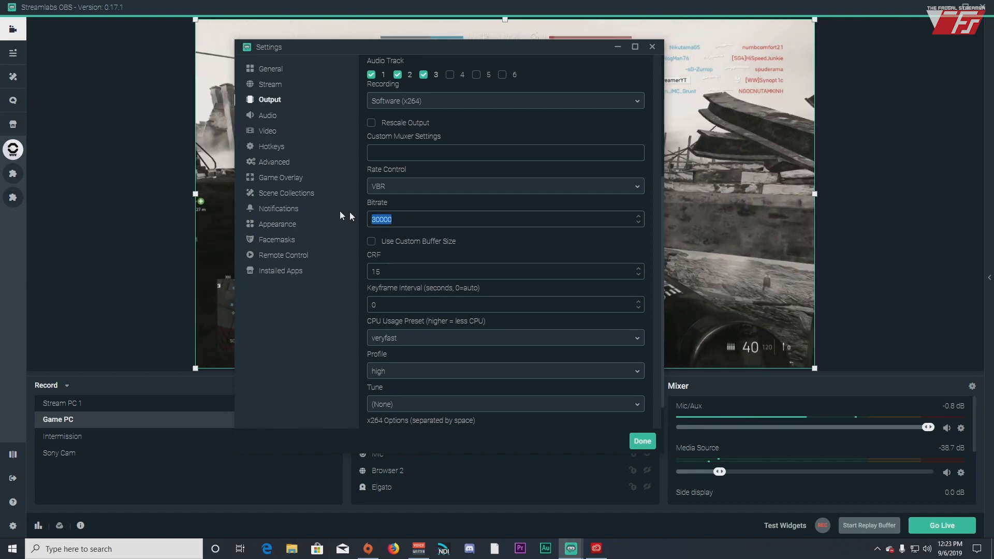
Enter 15 as the recording CRF value
drag(385, 272, 354, 275)
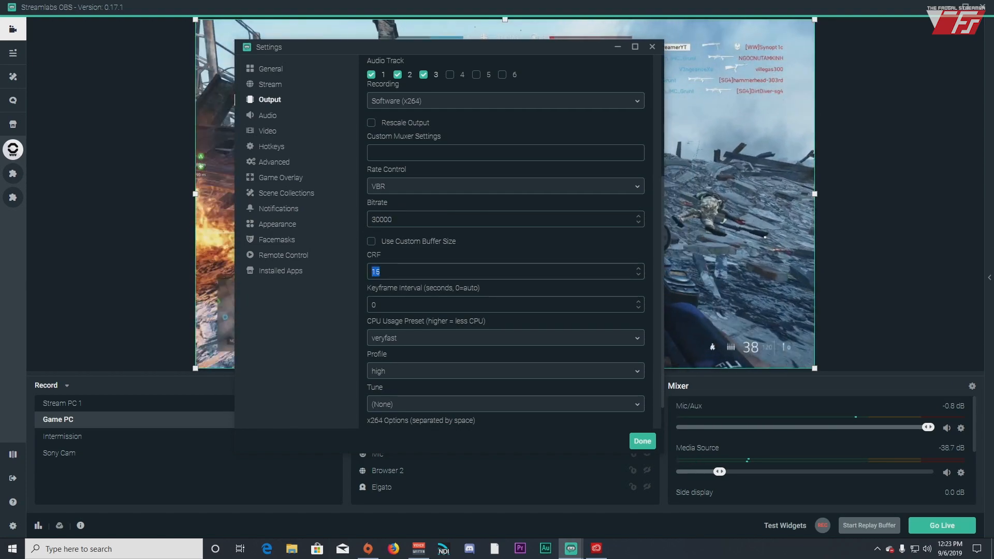
text(15)
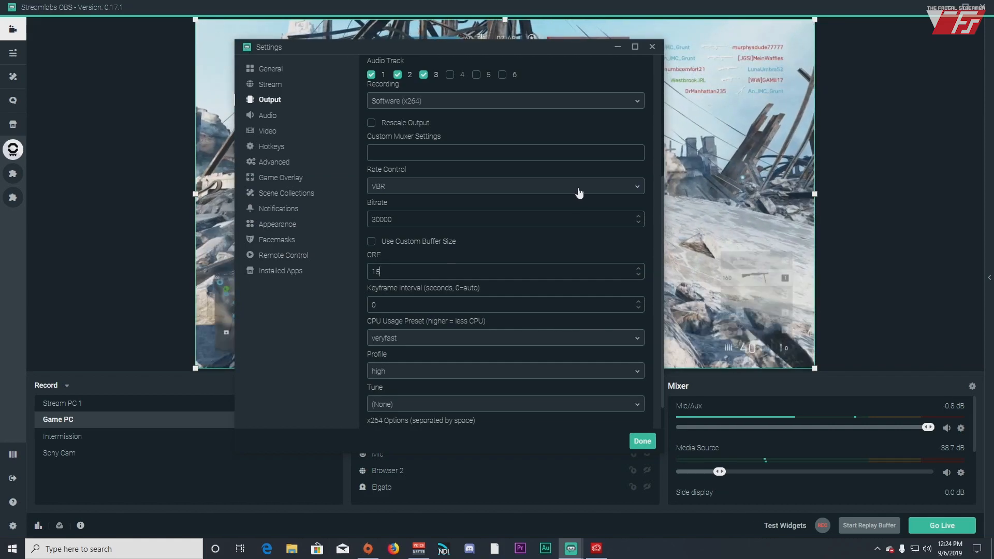
click(579, 193)
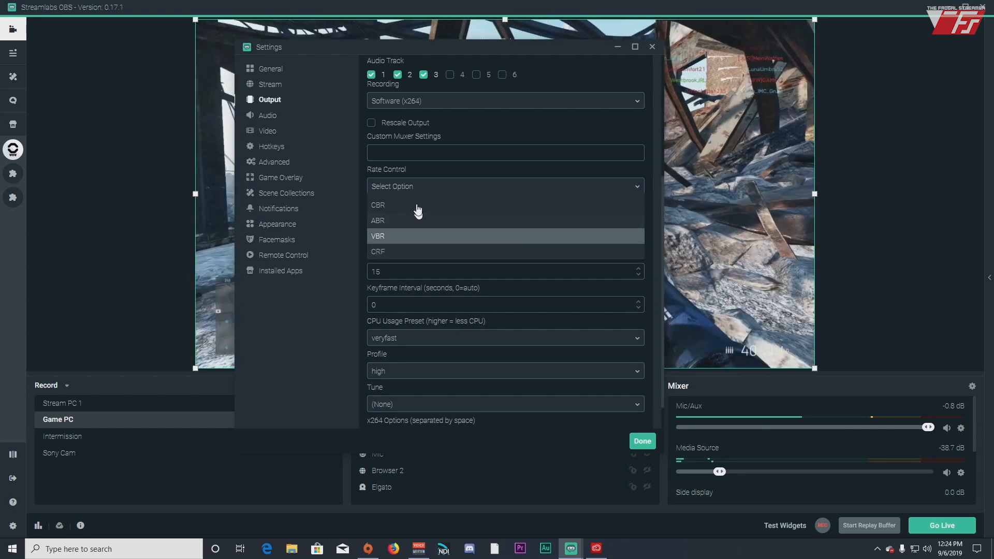
Switch the recording rate control to CRF, checking that CRF reads 15 and keyframe interval 0
click(417, 253)
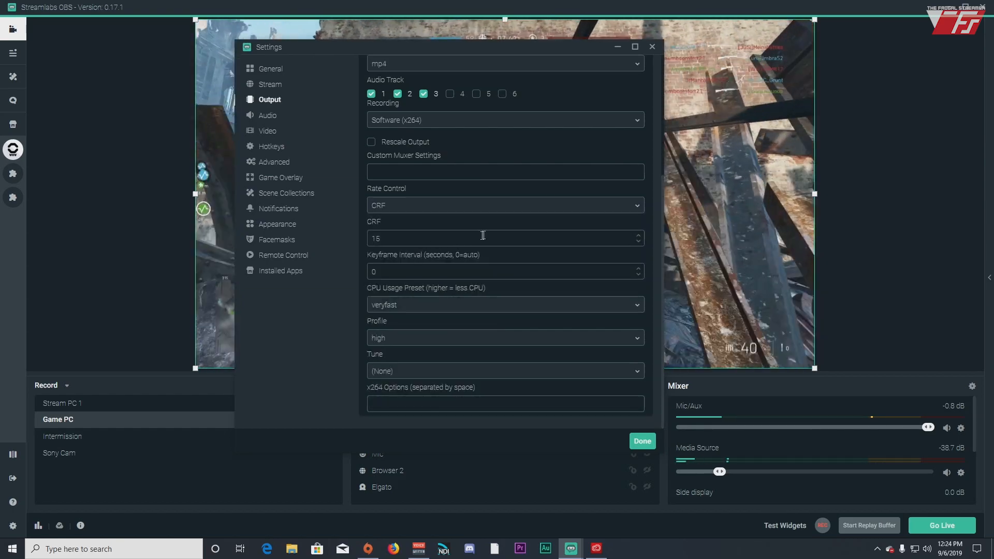
double_click(373, 238)
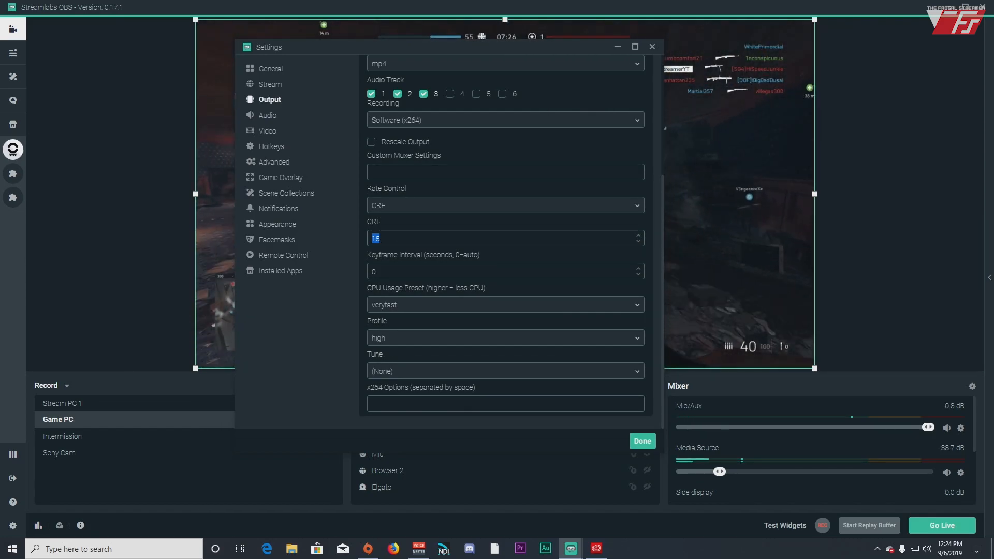
click(381, 239)
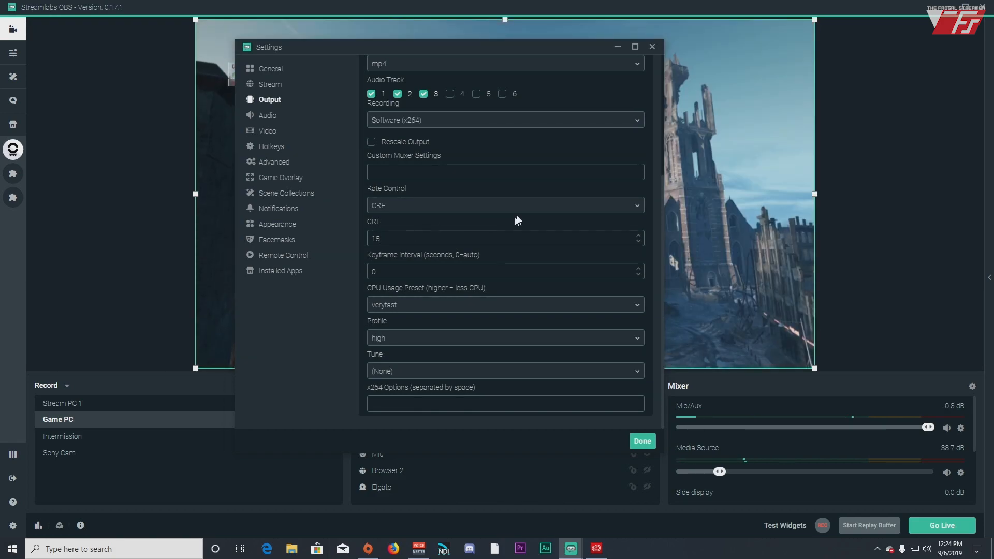
drag(434, 238, 344, 244)
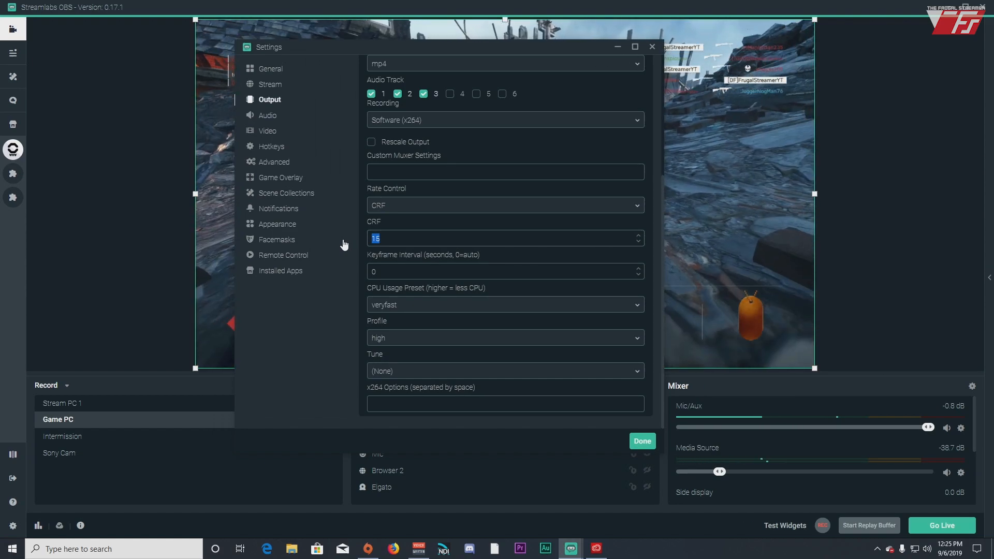
click(424, 236)
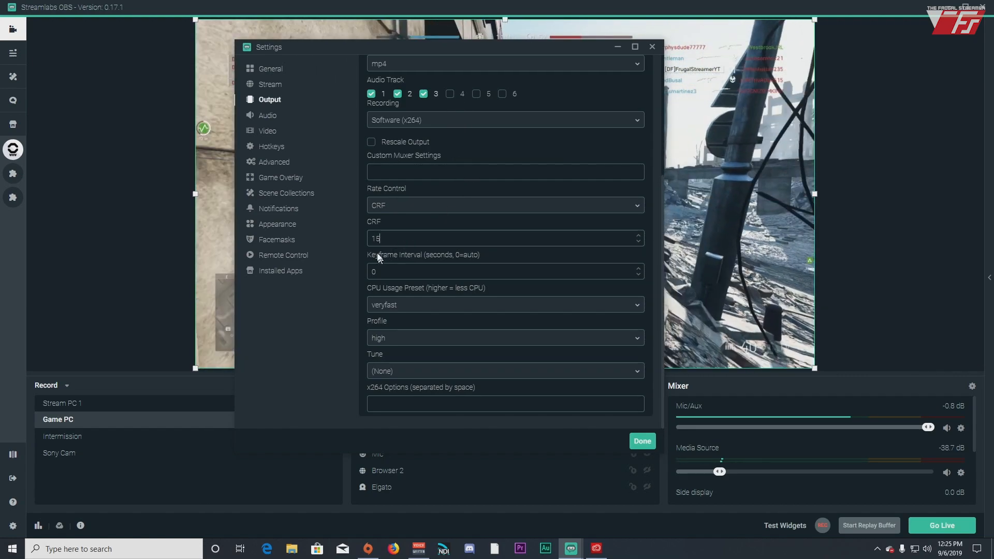
double_click(378, 239)
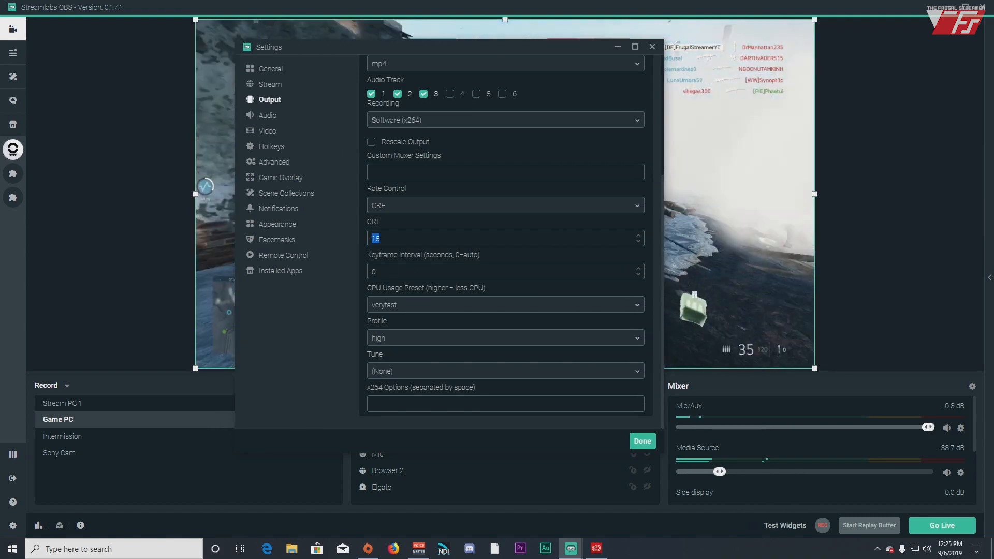
click(409, 271)
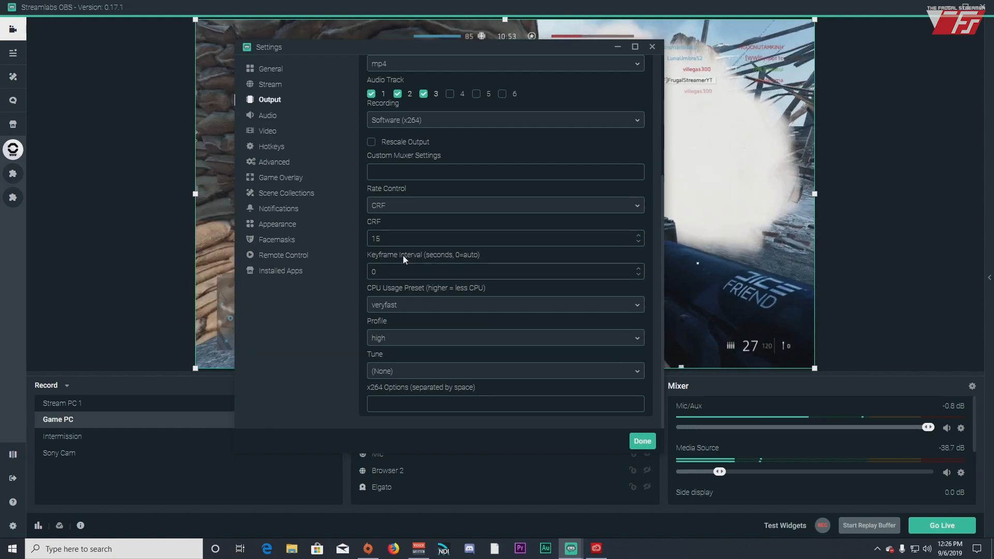
drag(385, 272, 363, 276)
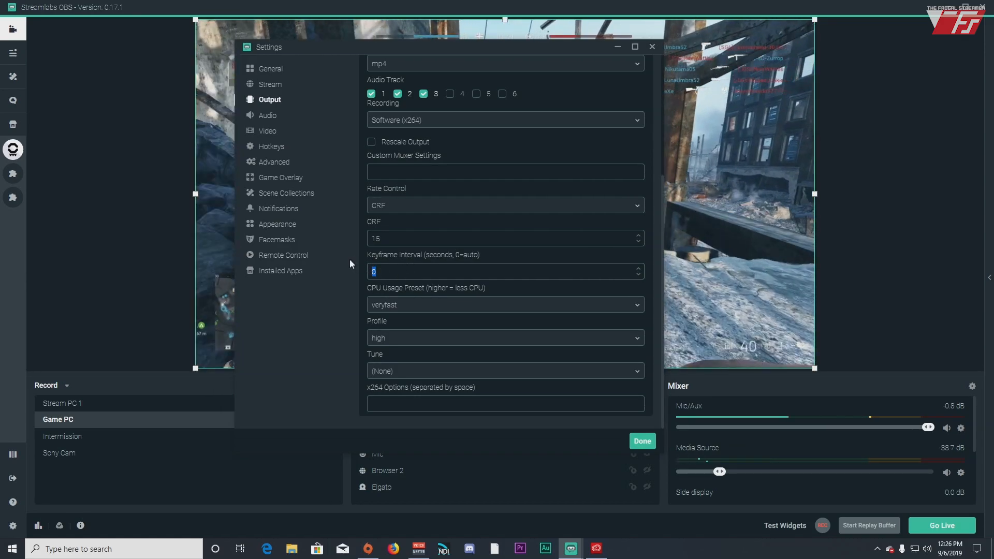
Change the x264 CPU Usage Preset from veryfast to fast
click(492, 305)
scroll(400, 279, down, 1)
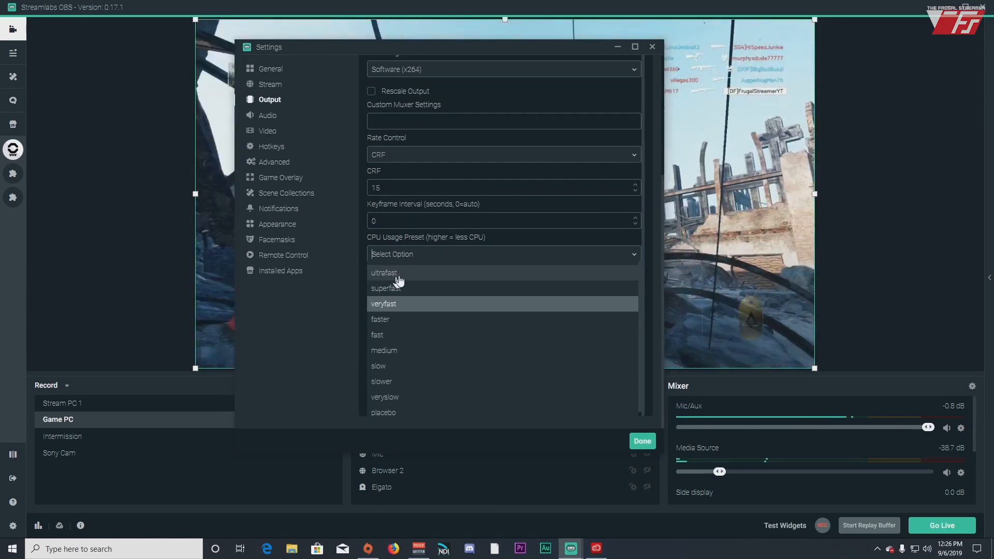
scroll(460, 274, down, 1)
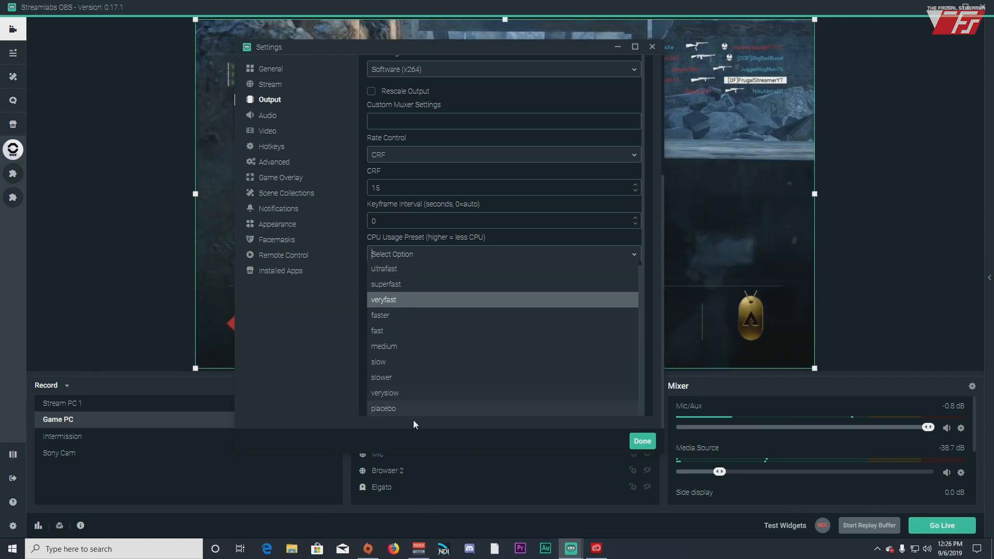
scroll(413, 280, up, 1)
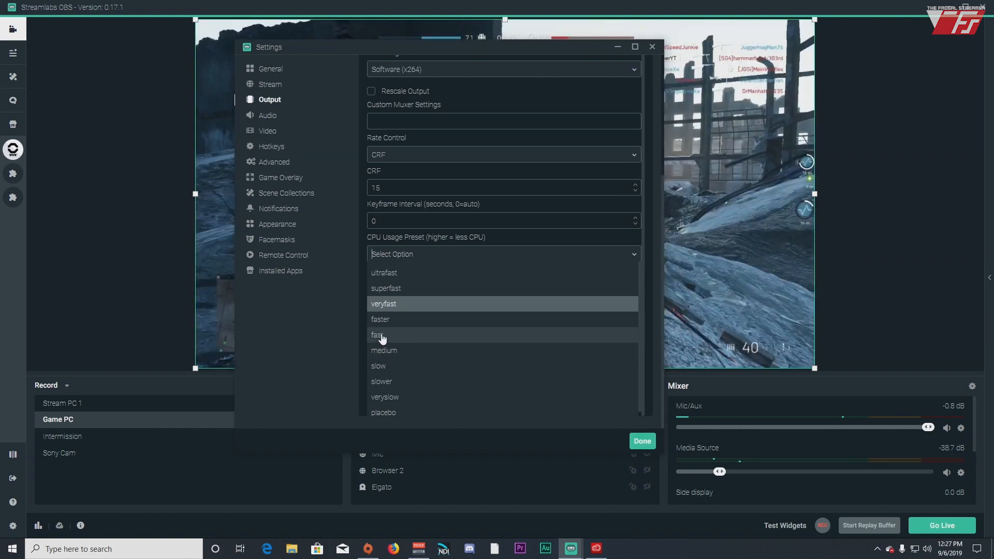
click(382, 336)
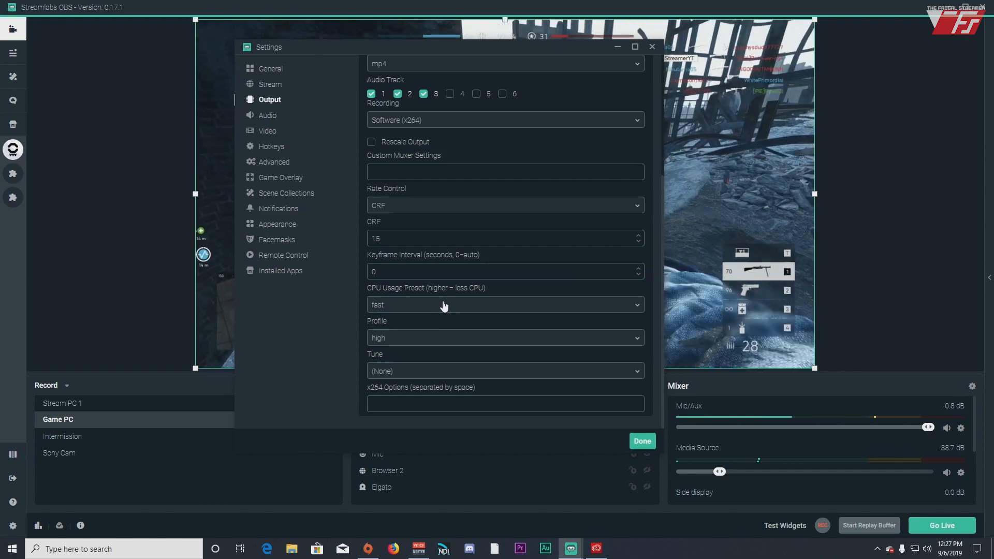
Keep the x264 profile on high and bring up the Recording encoder list
click(486, 342)
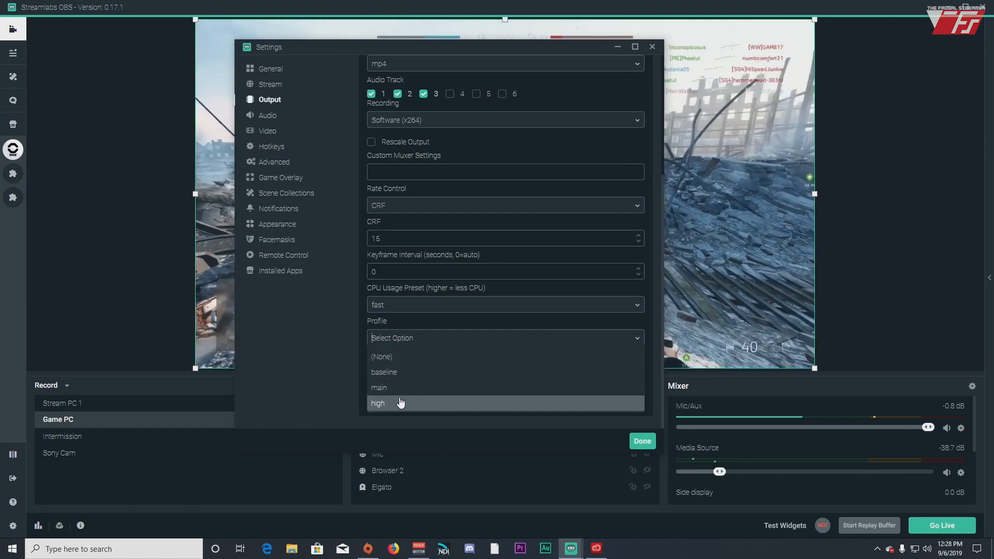
click(400, 403)
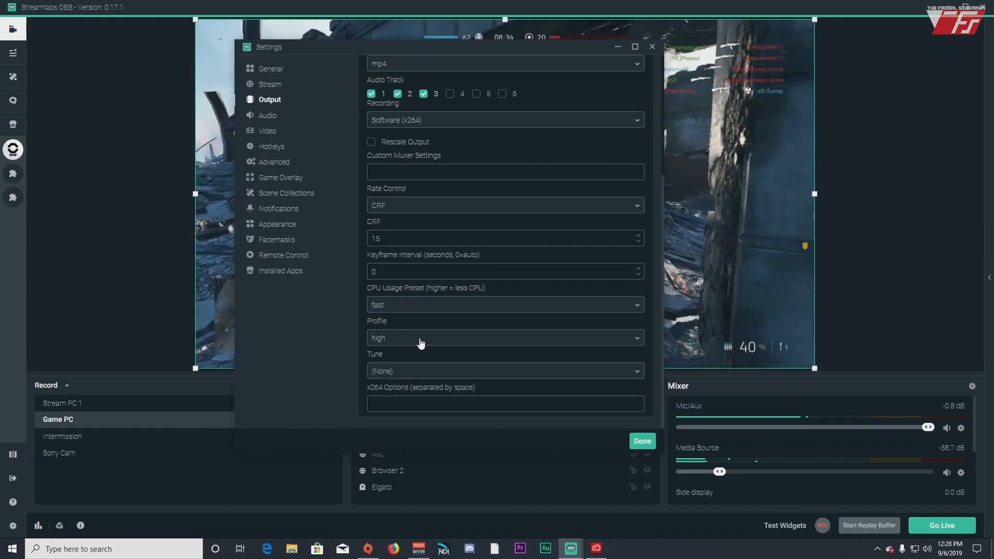
click(473, 338)
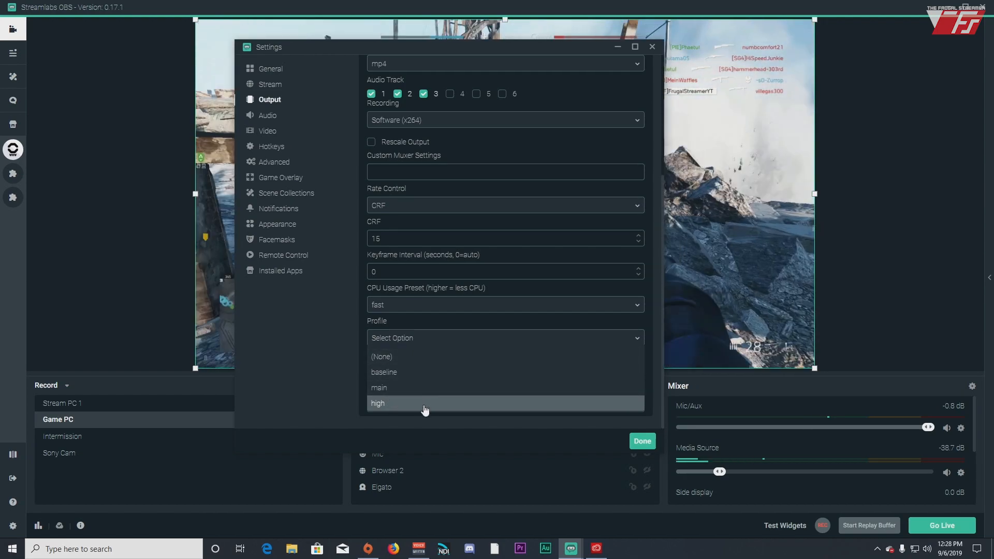
click(425, 405)
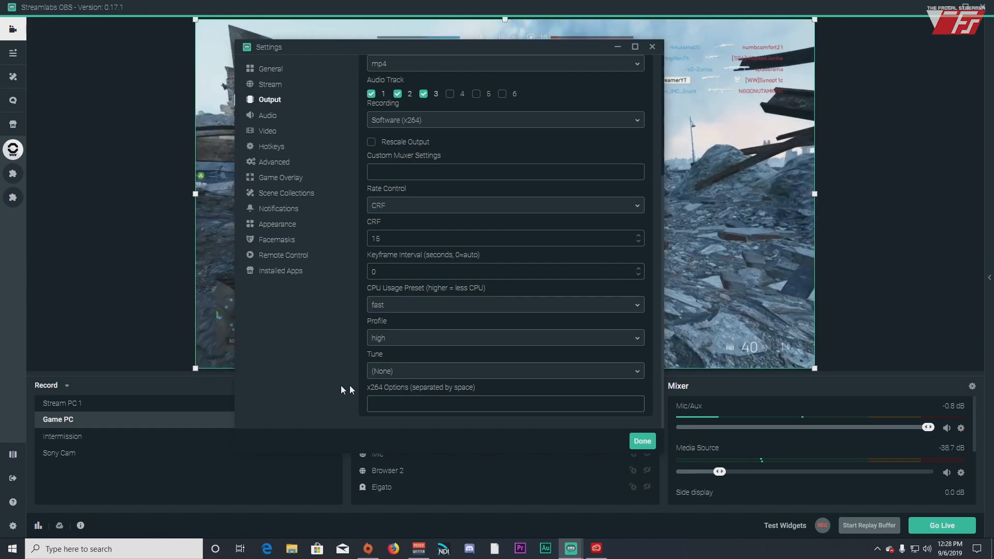
scroll(429, 155, up, 1)
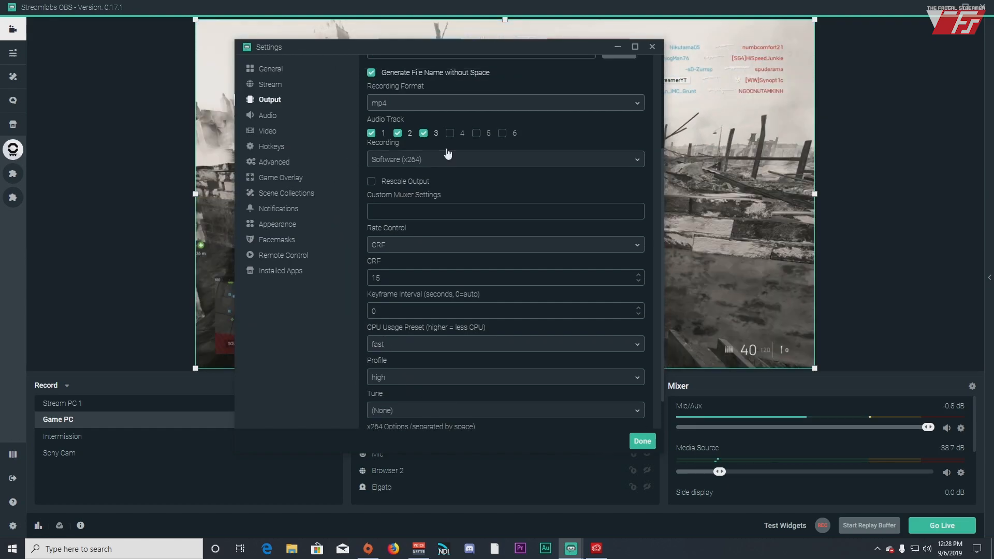
click(479, 177)
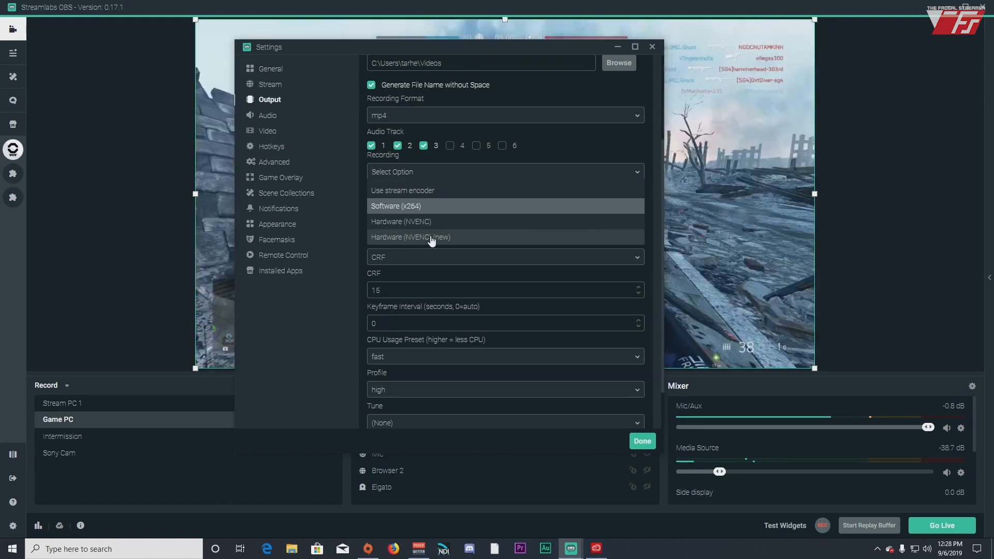
Switch the recording encoder to Hardware (NVENC) (new) and bring up its Rate Control list
click(428, 238)
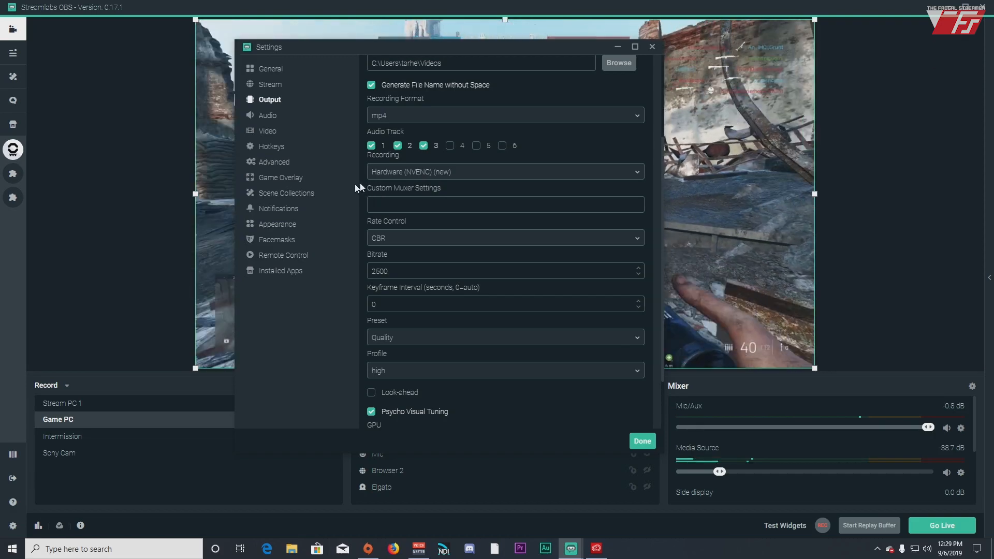
scroll(370, 156, up, 2)
scroll(371, 155, down, 3)
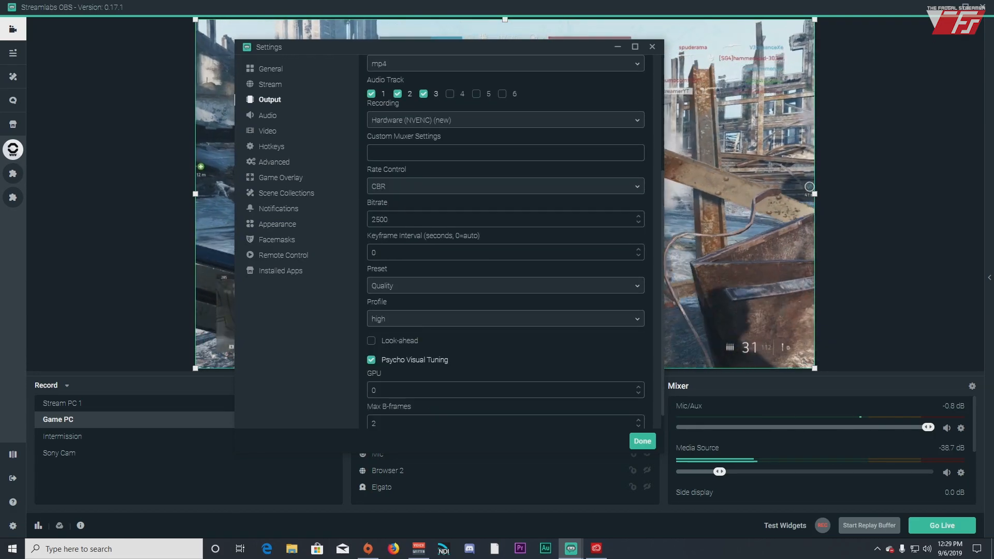
click(458, 189)
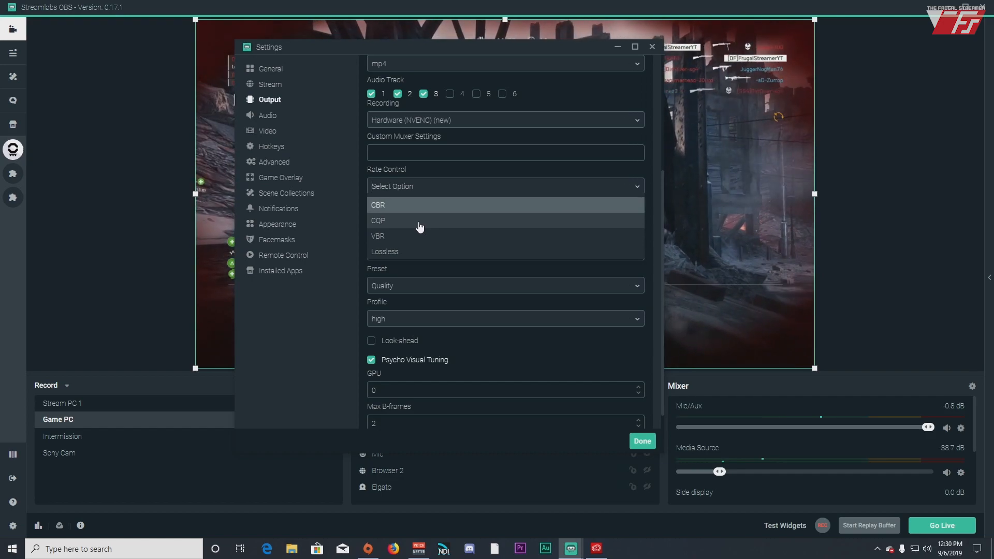
click(406, 224)
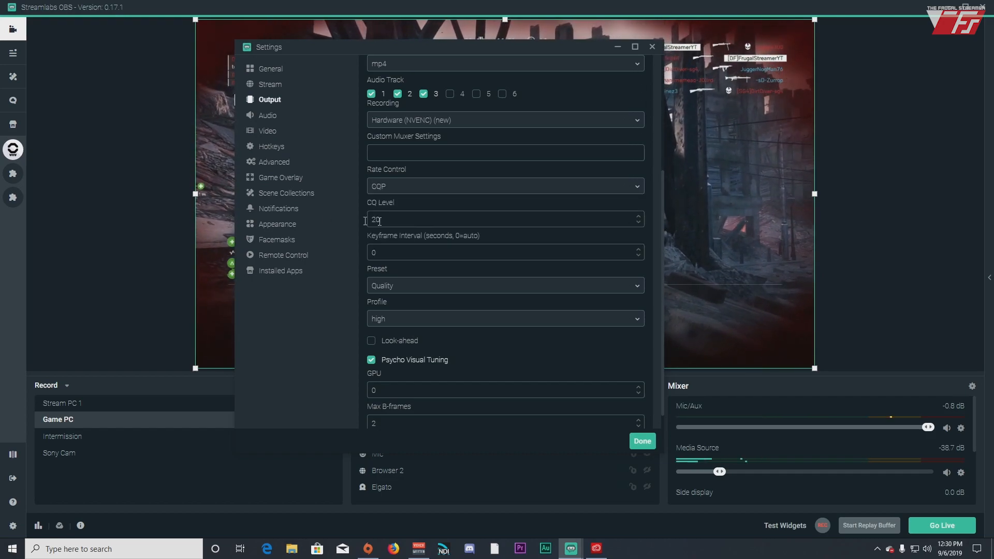
double_click(383, 220)
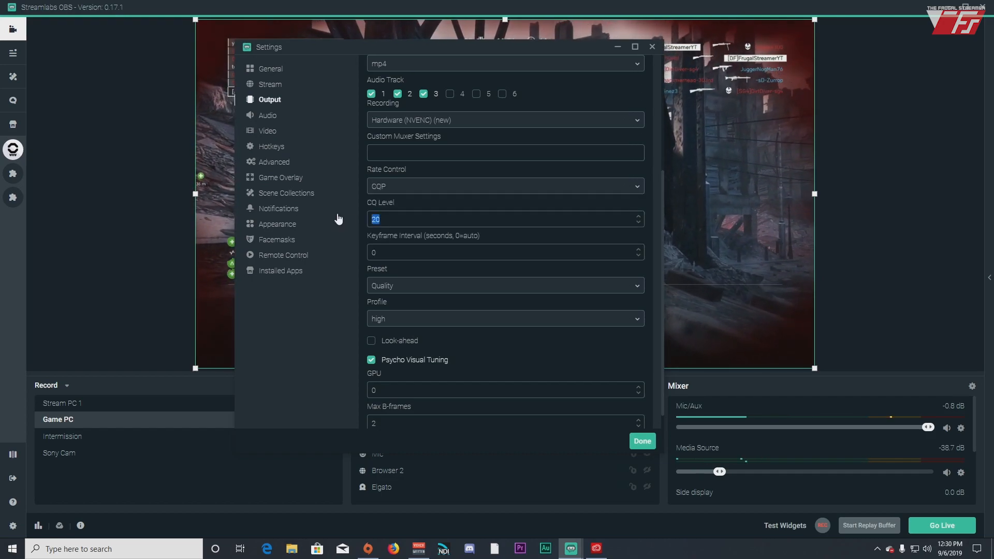
text(15)
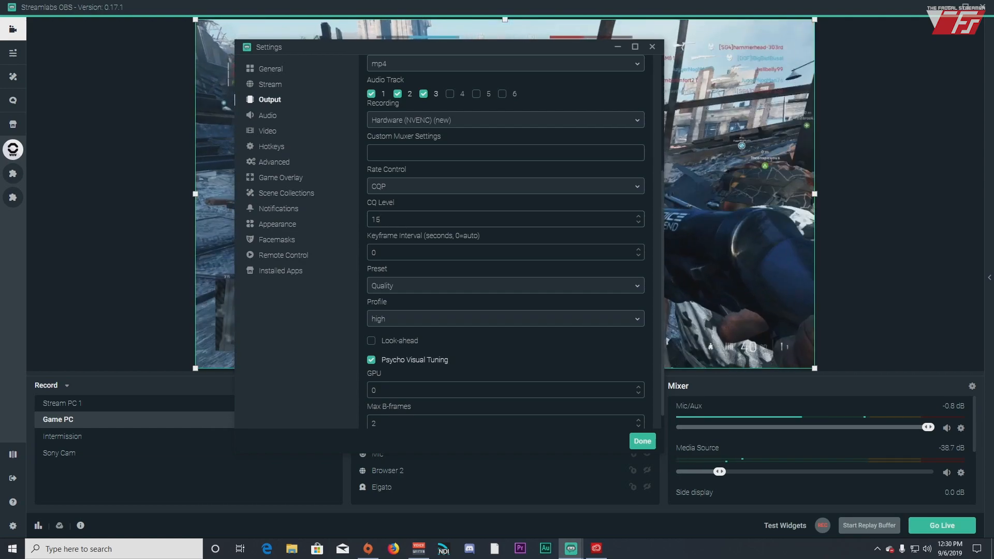
drag(397, 220, 332, 222)
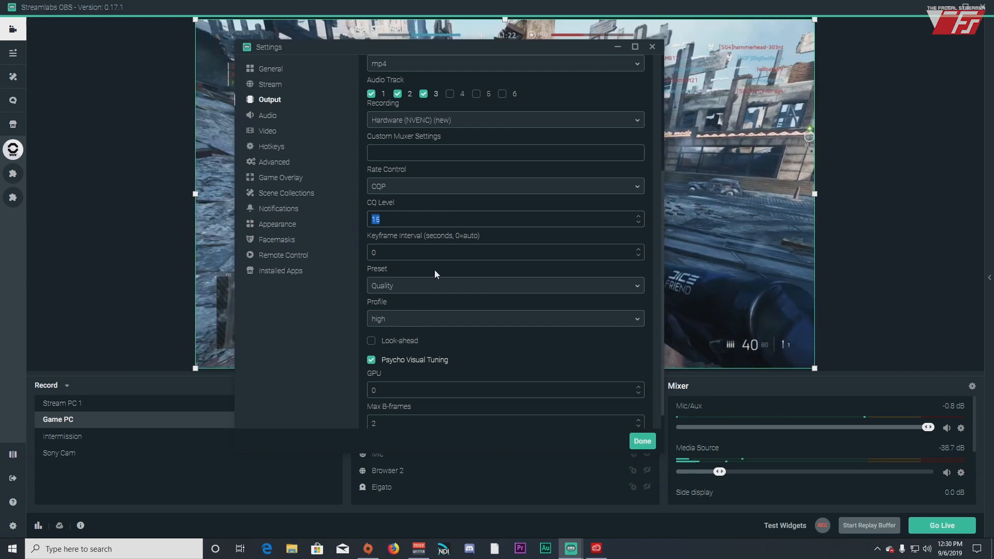
click(450, 256)
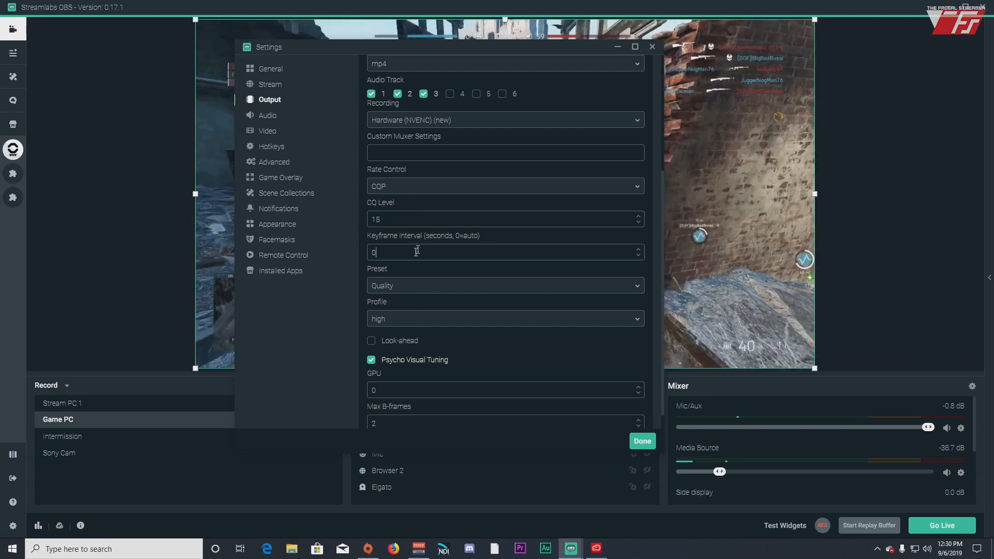
click(507, 187)
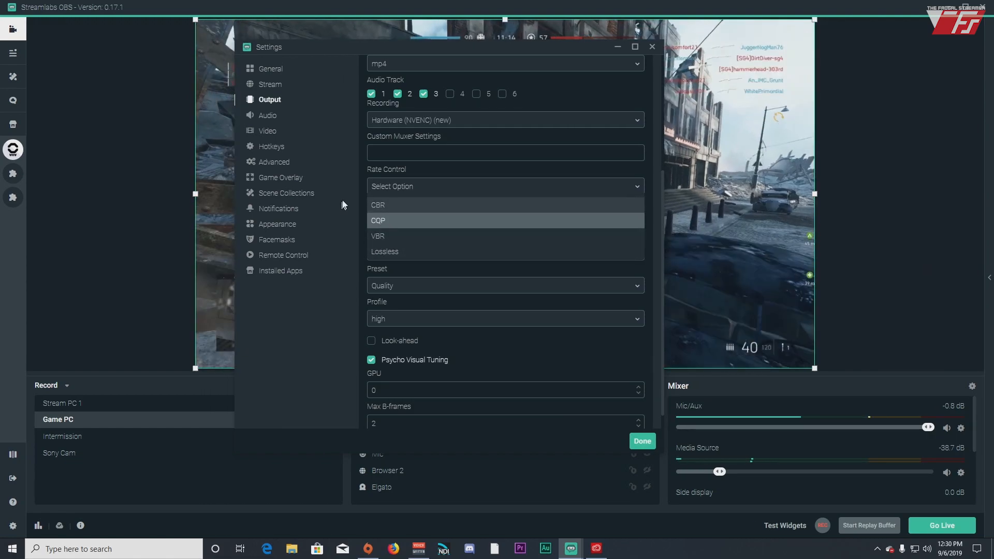
click(376, 221)
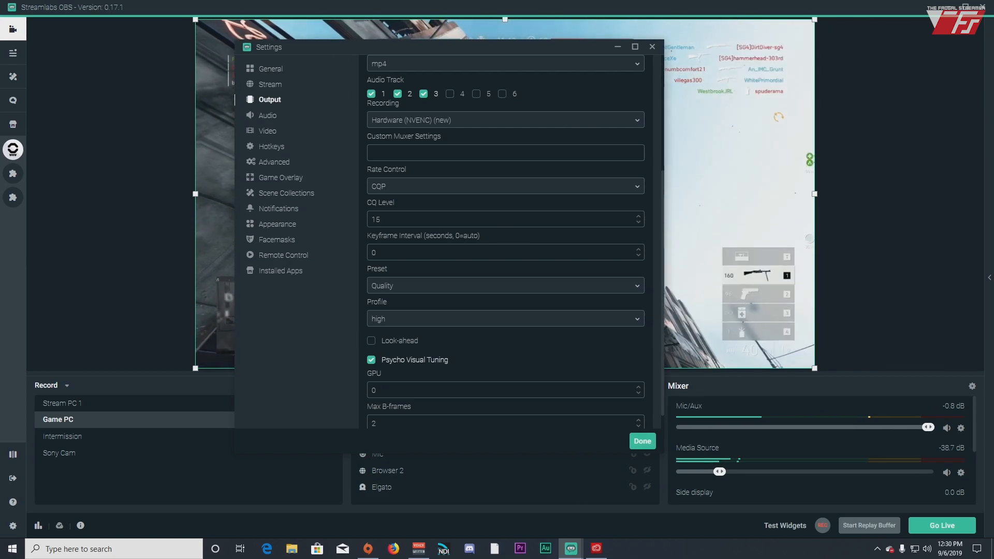
double_click(400, 252)
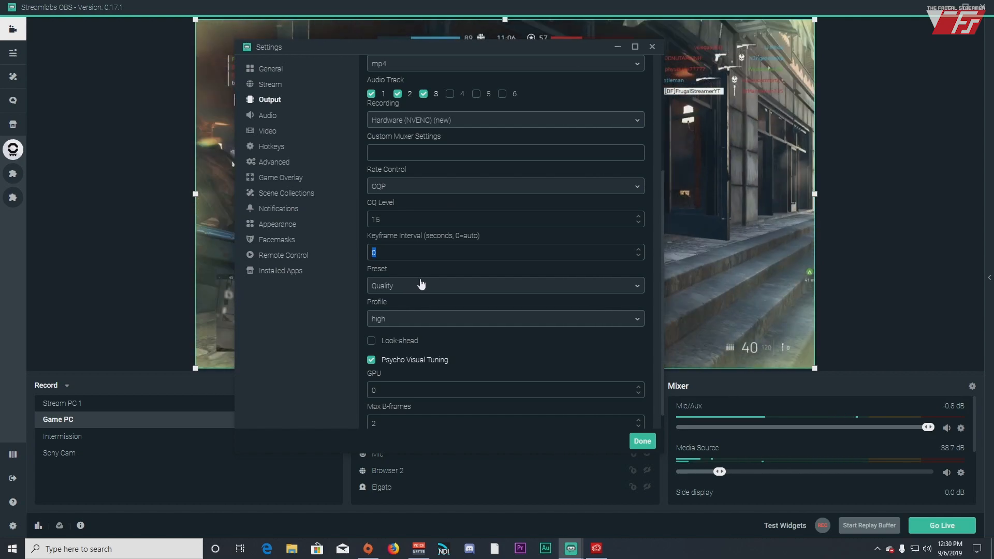
Set the NVENC preset to Max Quality and the profile to high, and enable Look-ahead
click(454, 288)
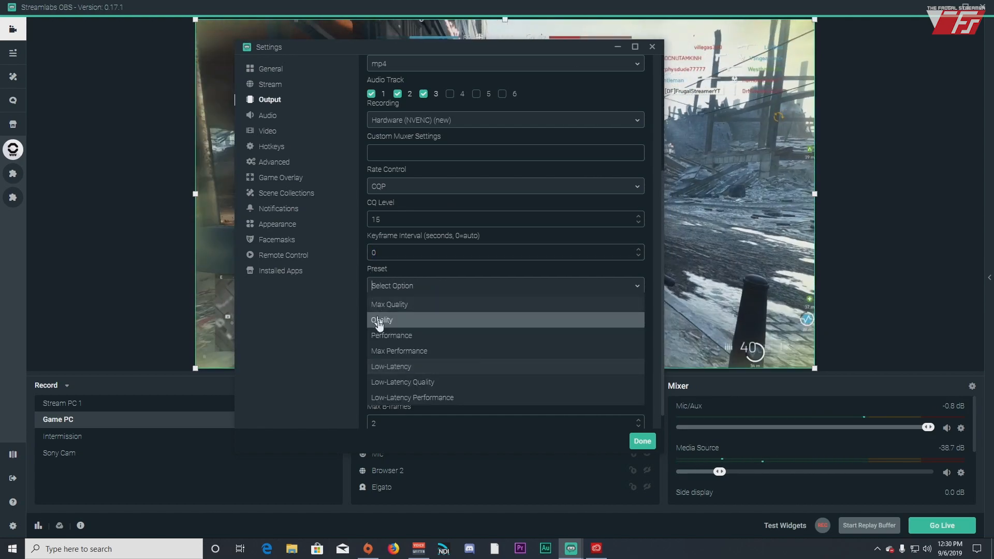
scroll(438, 324, down, 1)
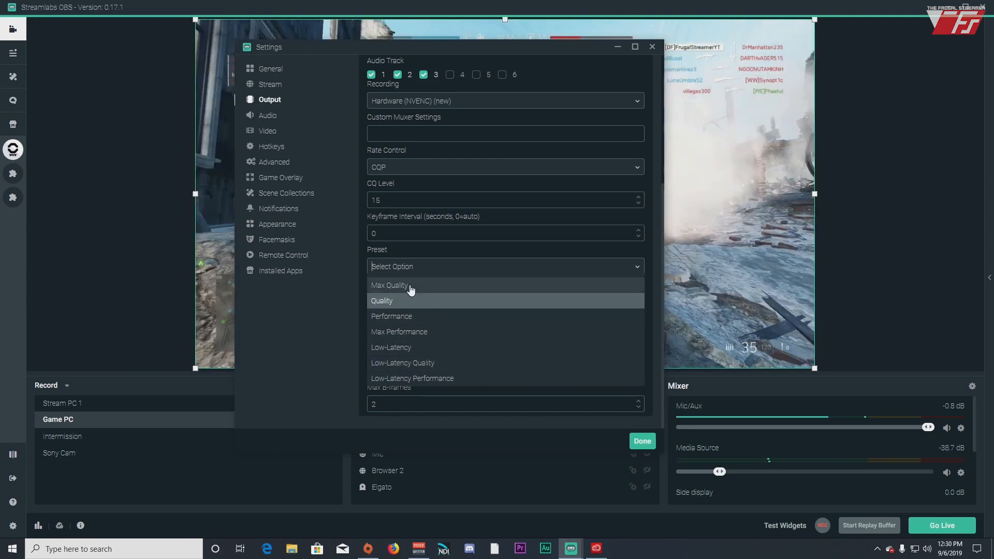
click(410, 286)
click(447, 268)
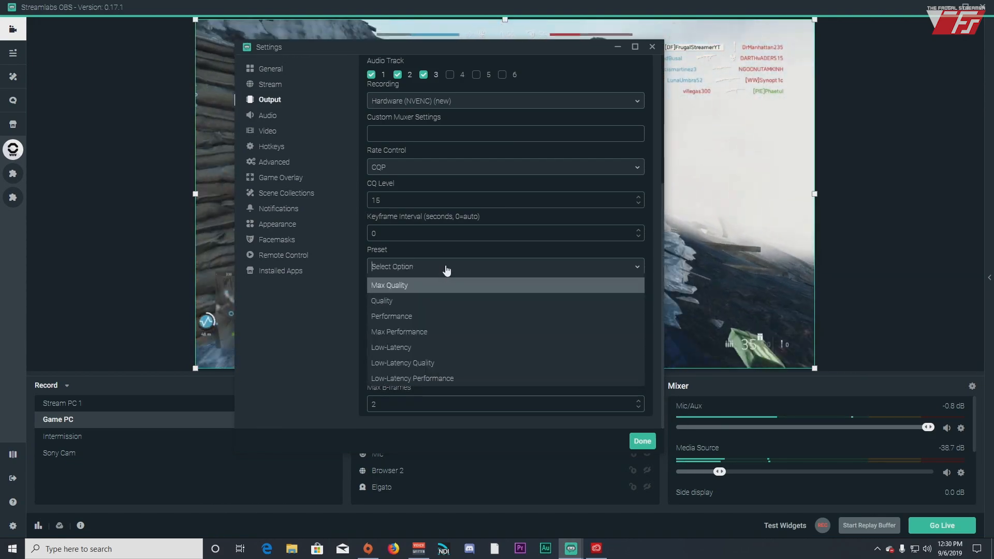
click(409, 286)
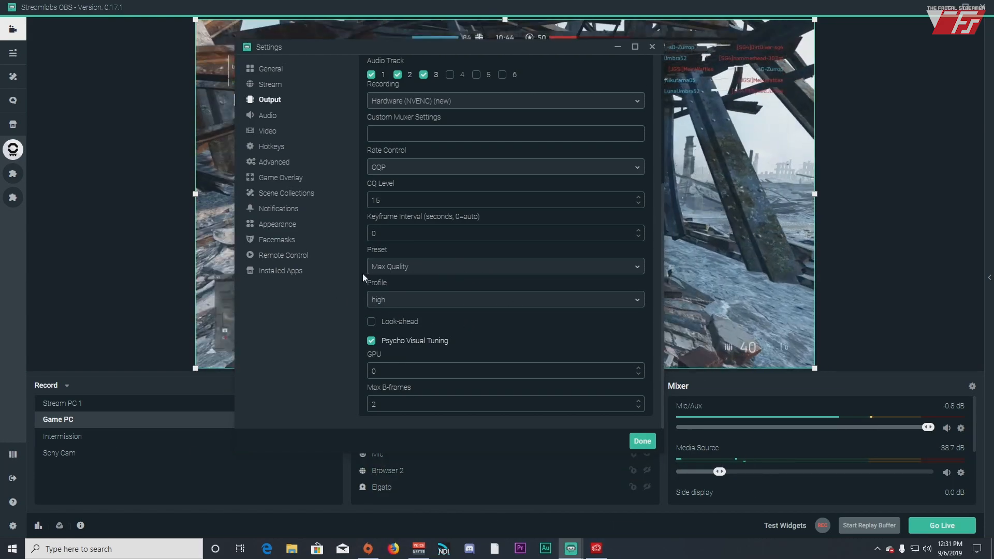
click(549, 301)
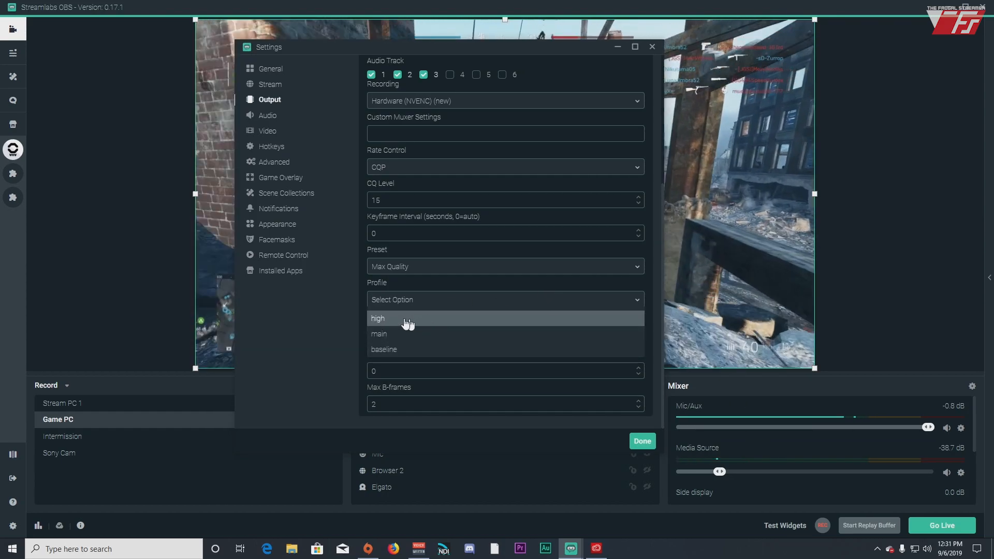
click(406, 320)
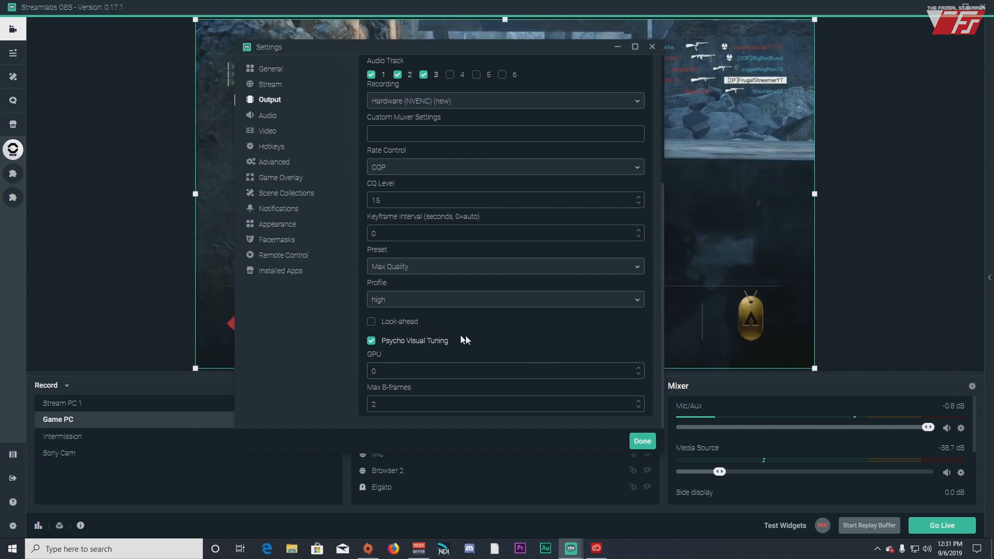
click(372, 322)
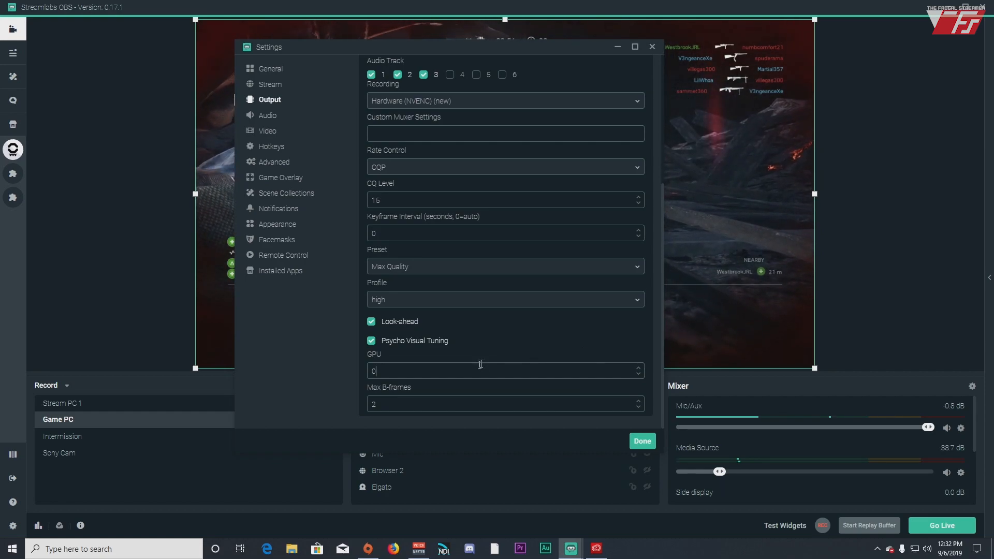
double_click(405, 370)
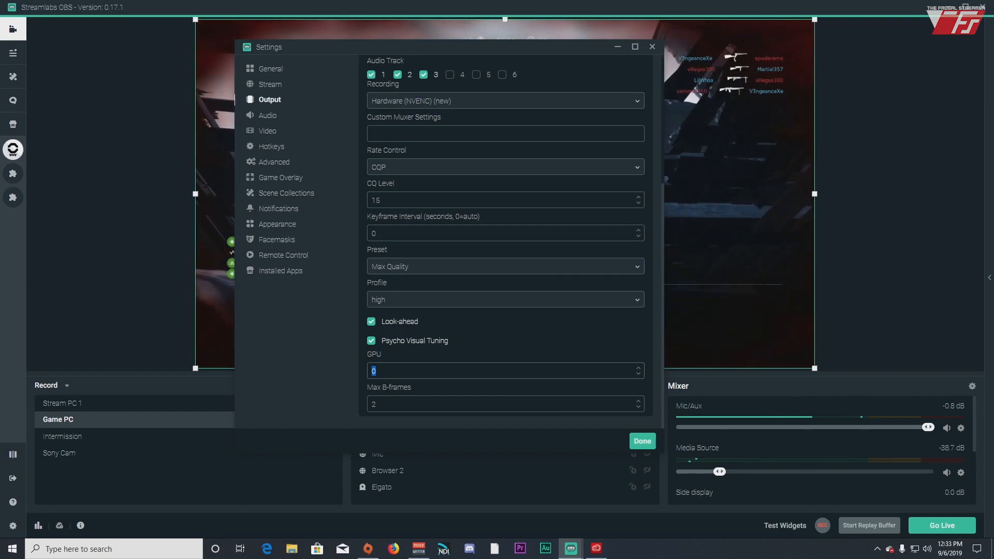
click(363, 374)
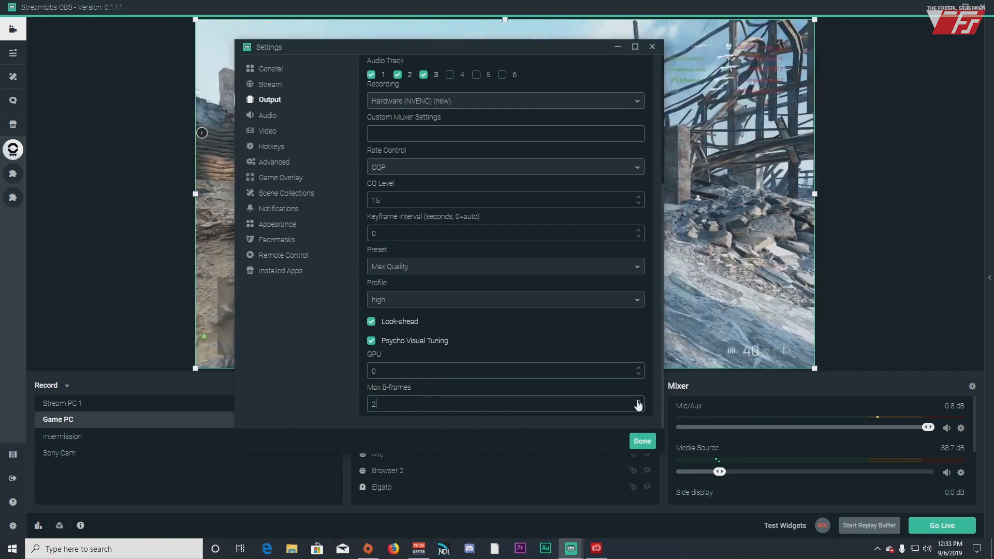
click(455, 400)
double_click(437, 405)
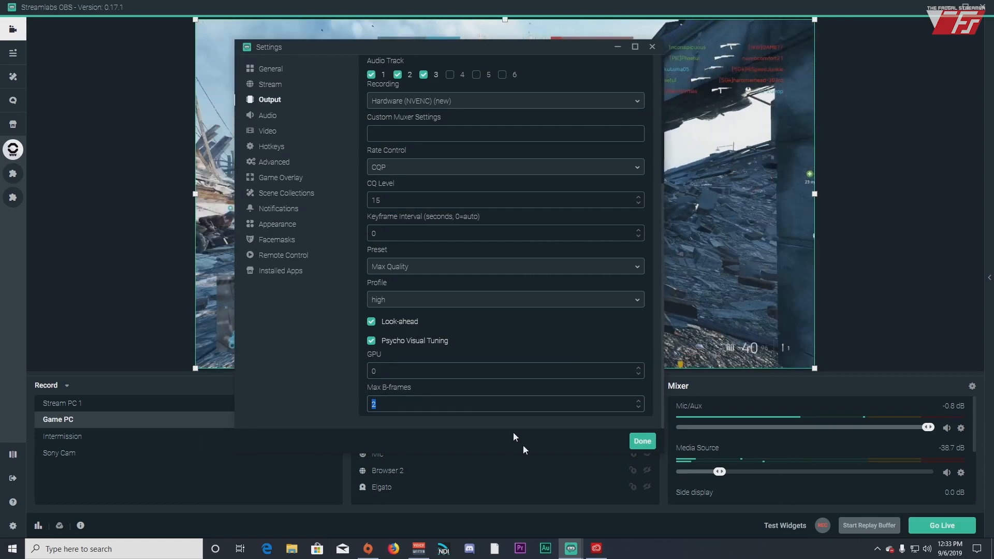
click(480, 416)
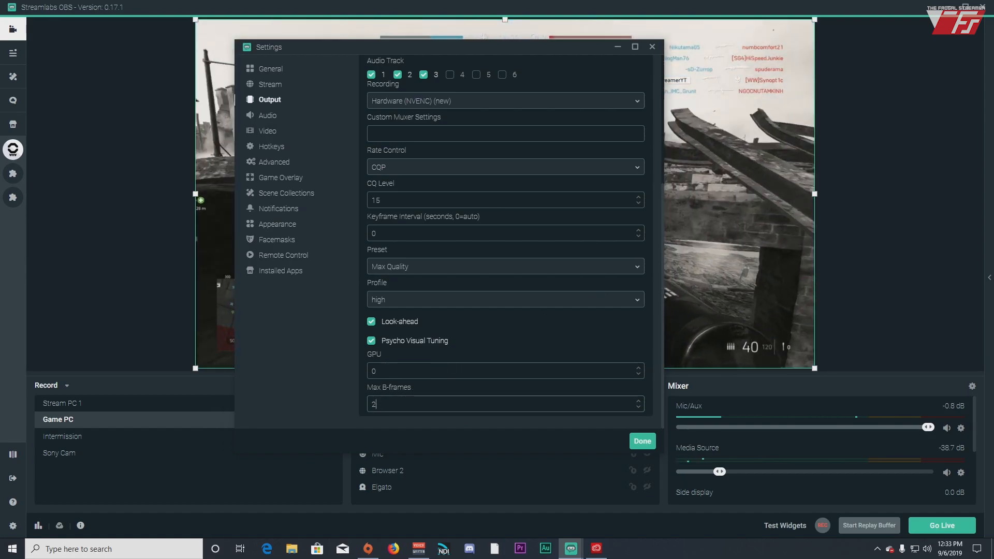
In the Audio output tab, keep Track 1 audio bitrate at 160
scroll(425, 277, up, 3)
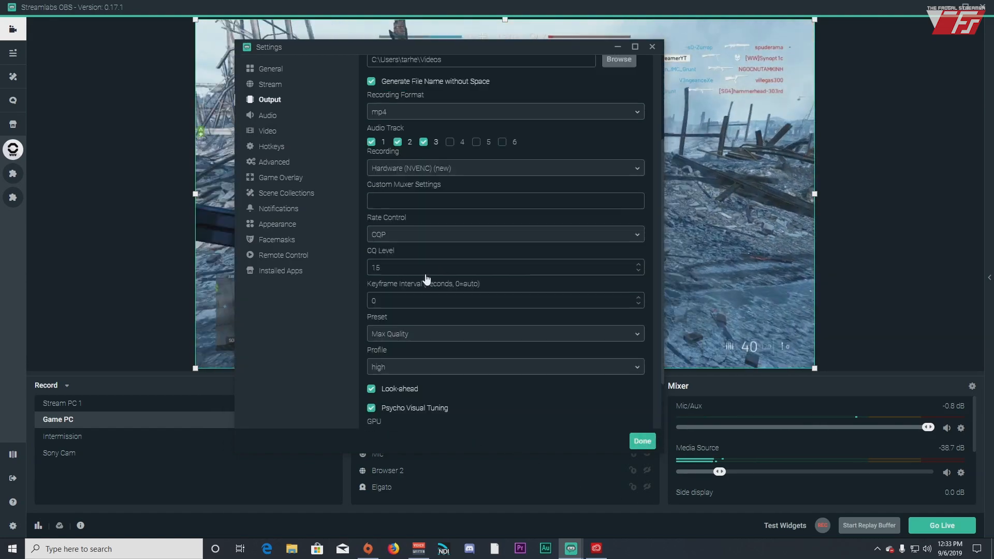
scroll(425, 274, up, 1)
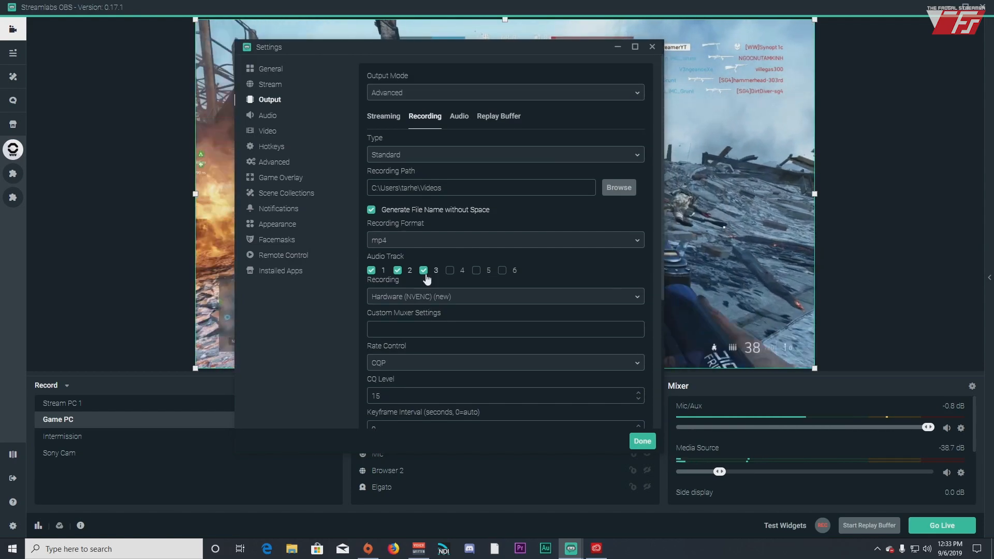
scroll(427, 280, down, 4)
scroll(427, 280, up, 4)
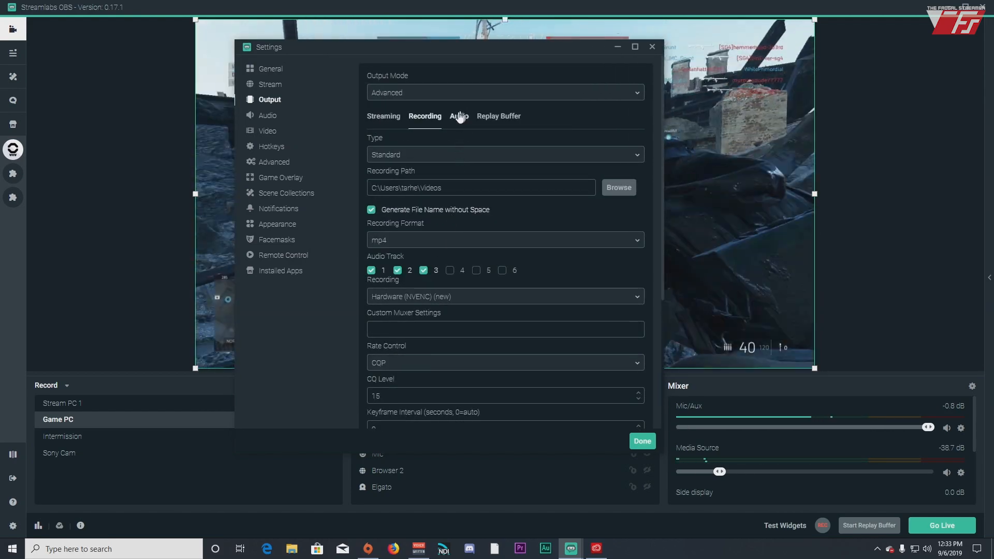
click(459, 116)
scroll(480, 187, down, 5)
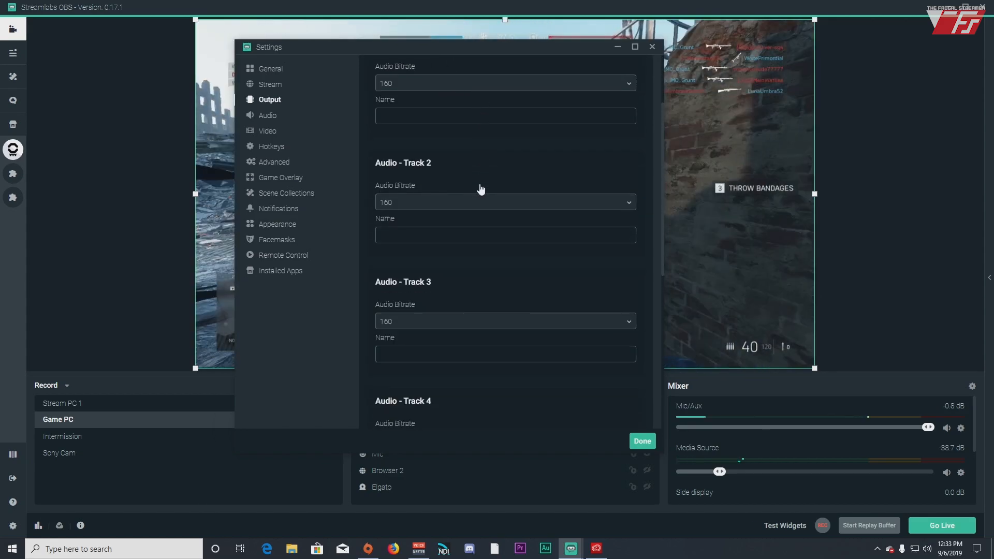
scroll(480, 186, up, 5)
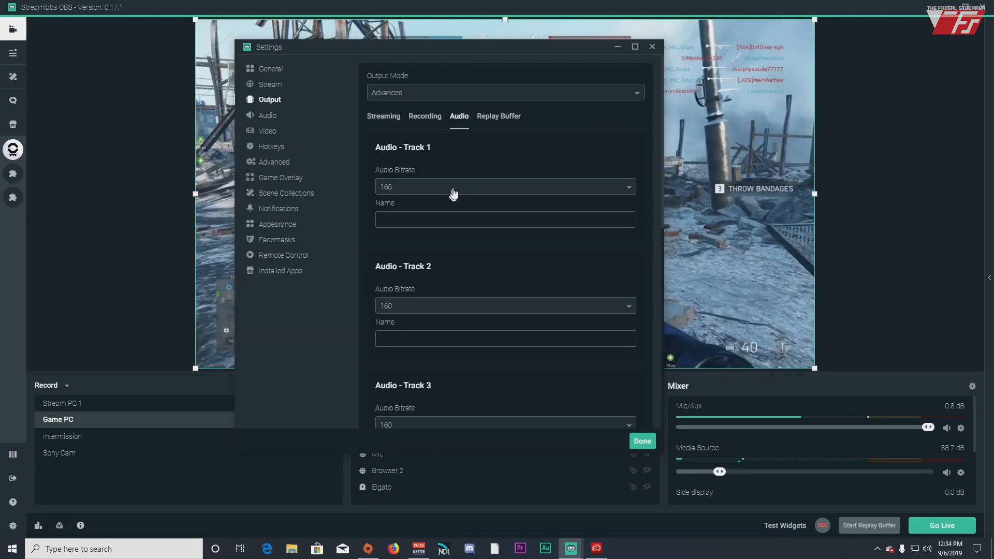
click(455, 192)
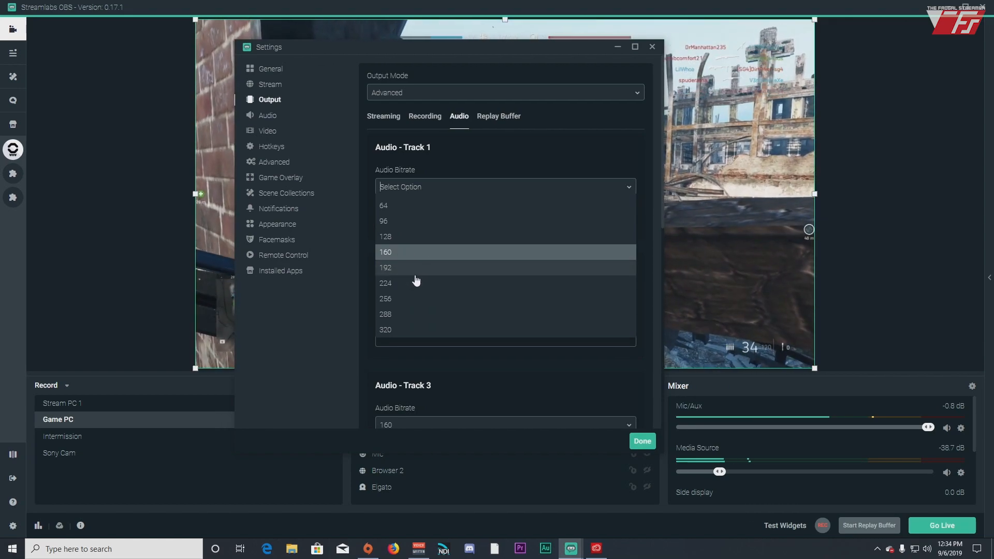
click(517, 145)
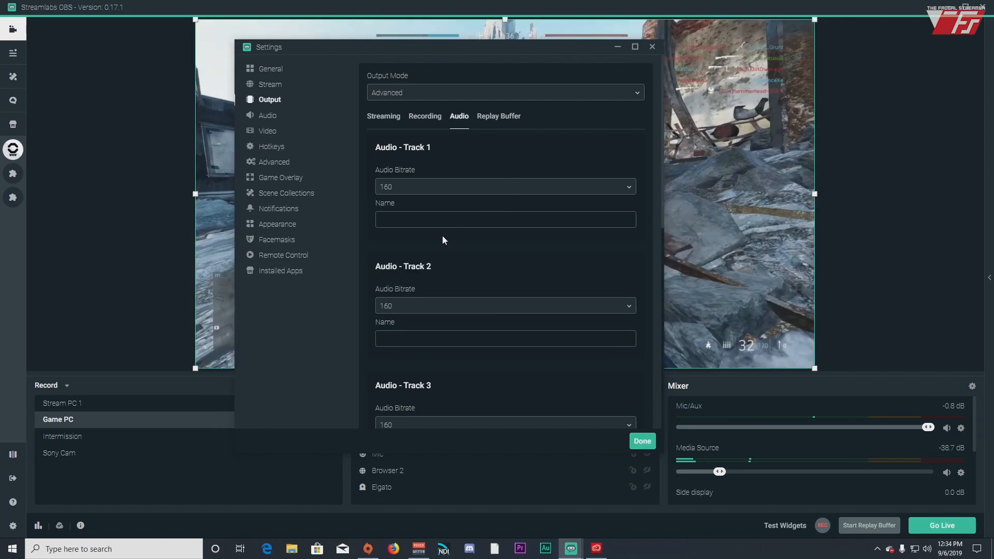
Return to the Recording output tab and close Settings with Done
click(378, 117)
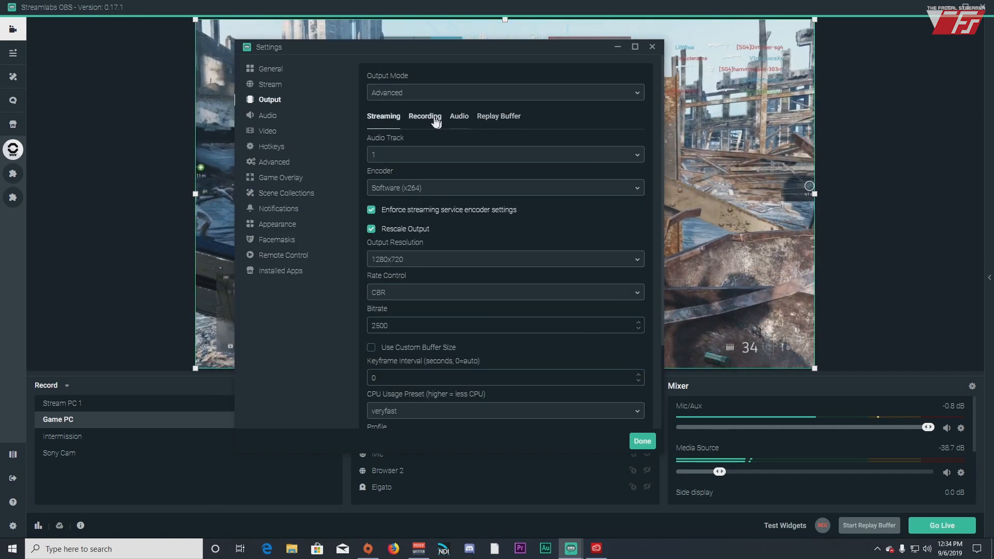
click(424, 116)
click(652, 447)
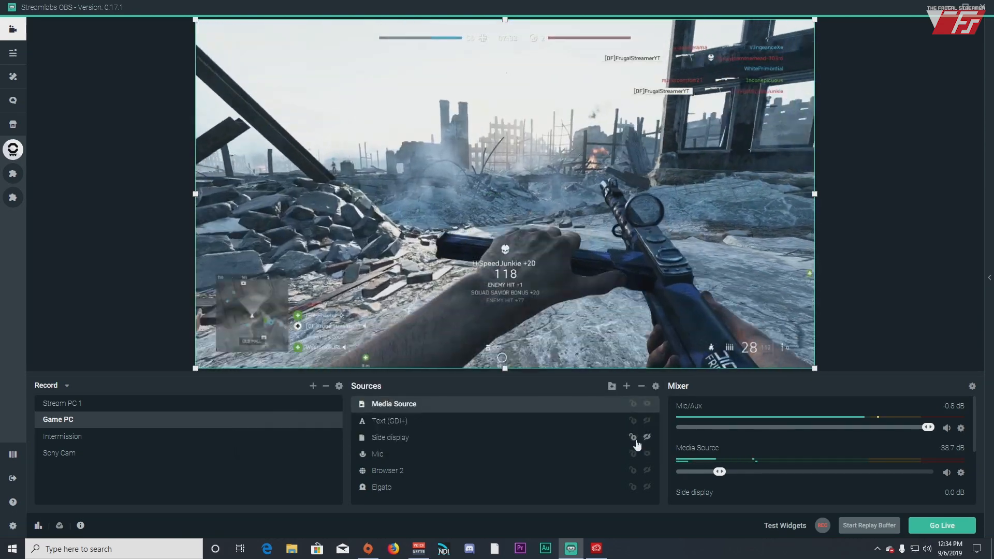